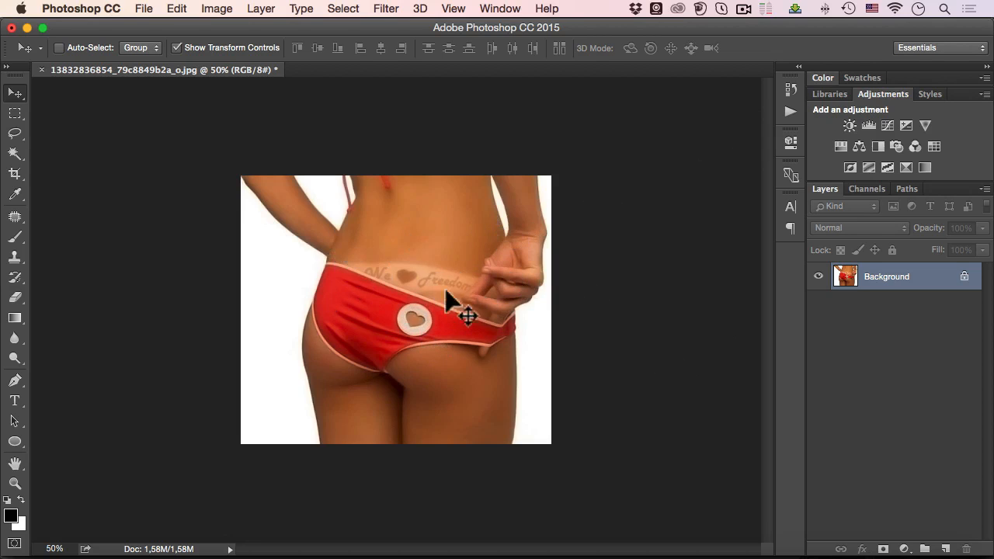
Step: Start recording a new action named "Erase Tanned White Spots" in the Evan Tuts Actions set
click(494, 13)
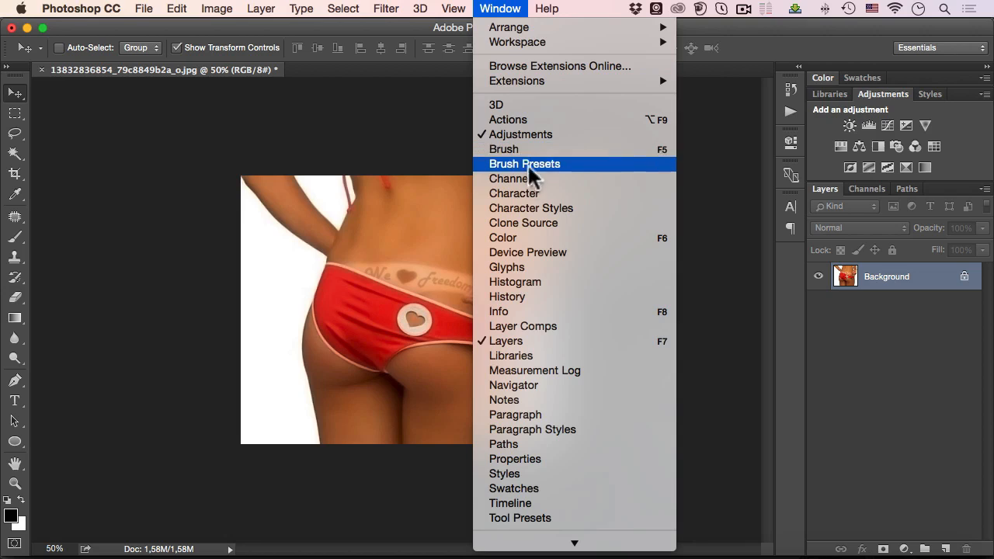
click(513, 120)
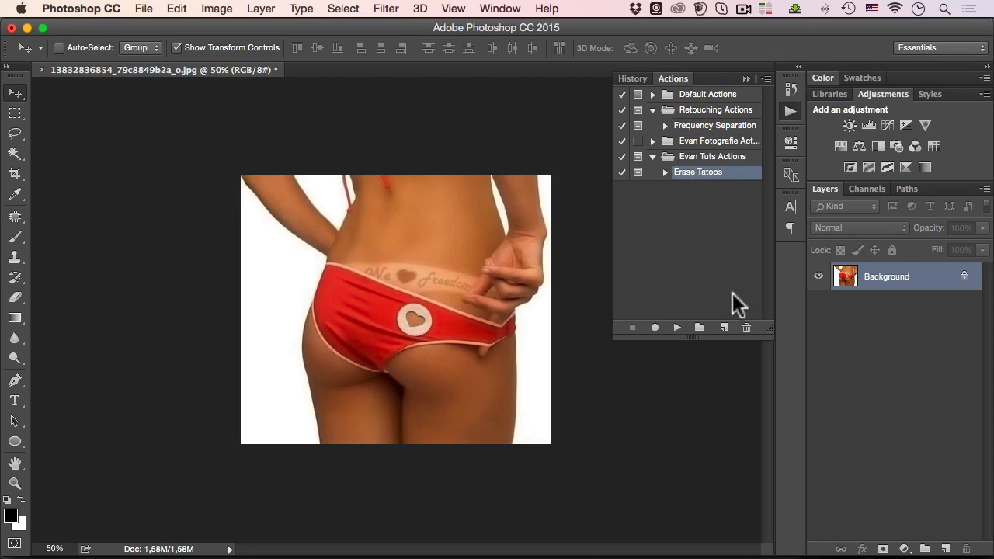
click(695, 157)
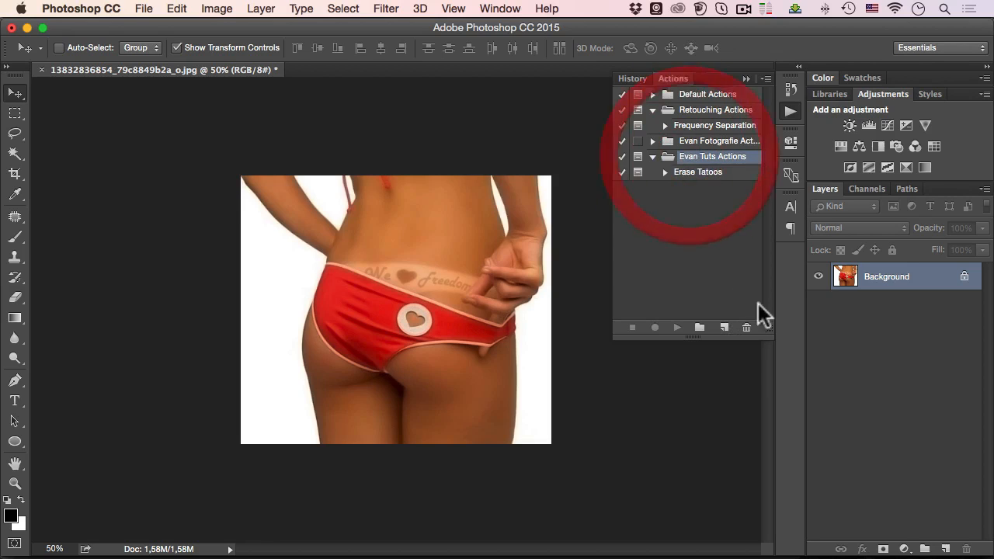
click(725, 328)
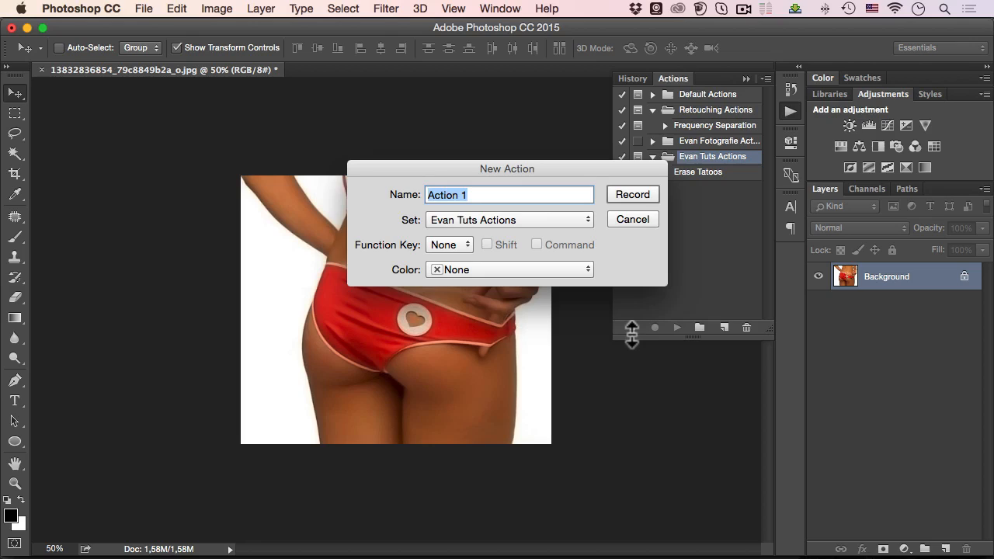
text(Erase )
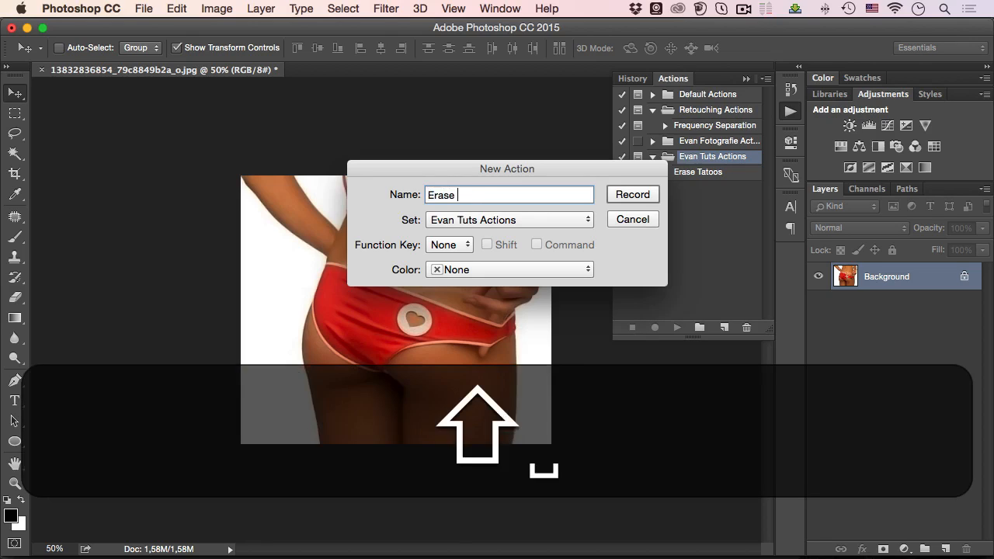
text(Tanned Wh)
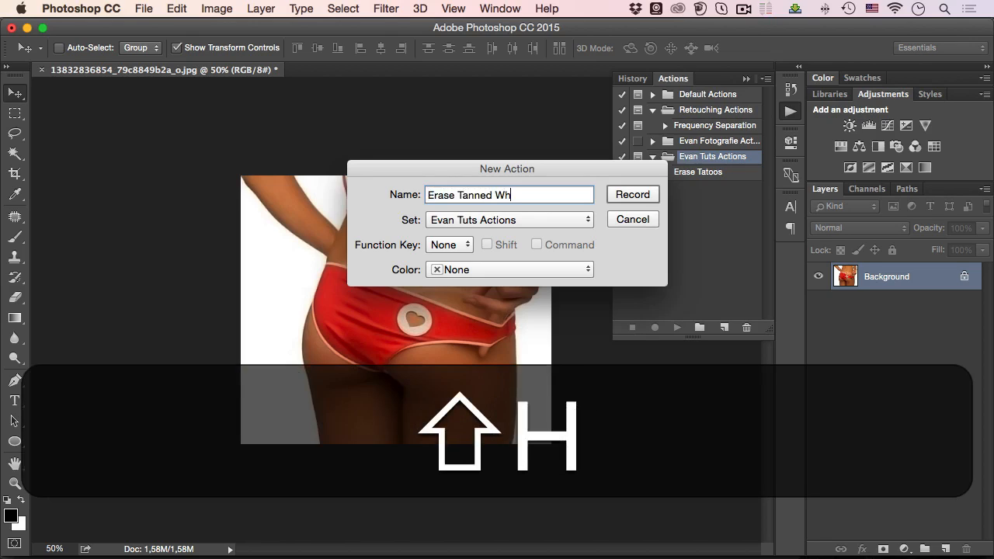
text(ite Spots)
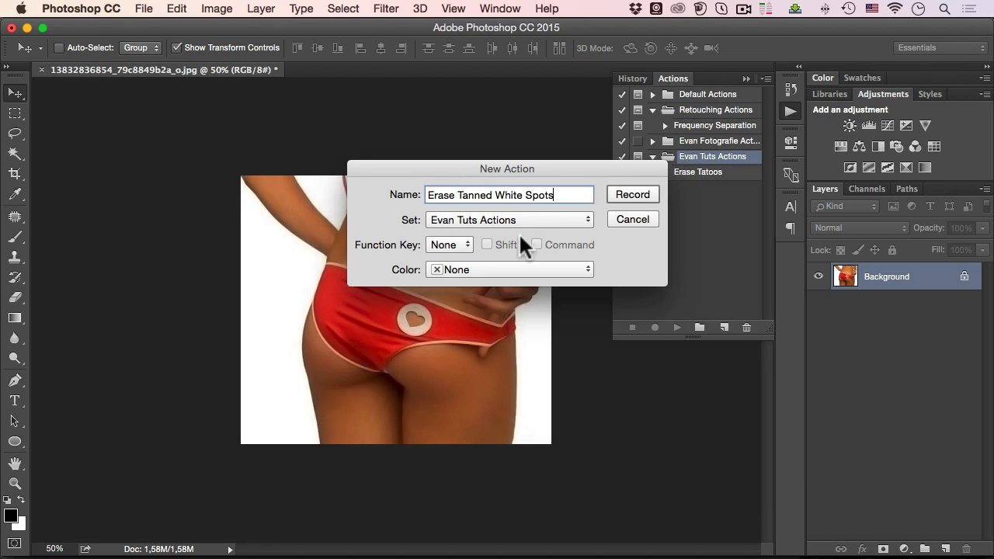
click(631, 195)
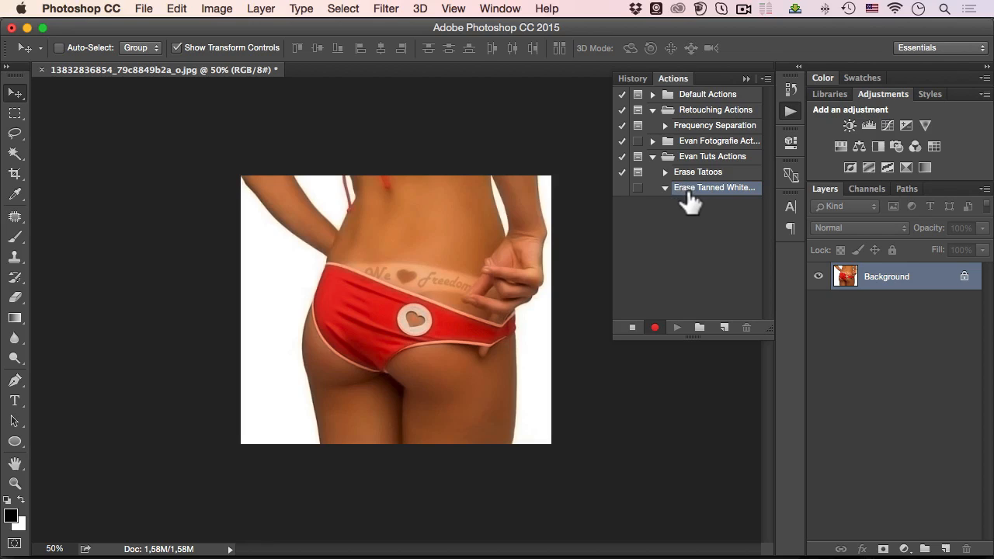
click(790, 110)
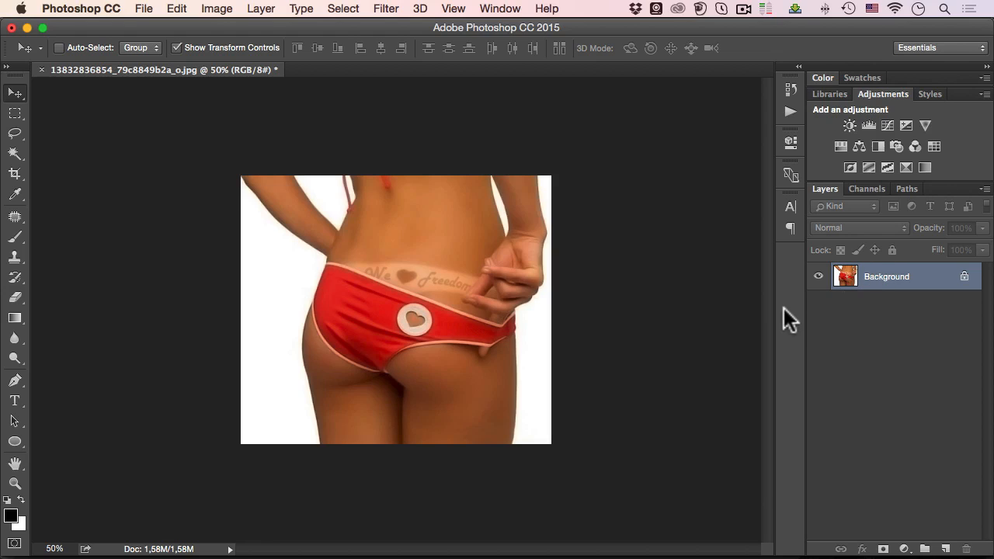
Step: Duplicate the Background layer twice and rename the uppermost copy "Texture"
key(super)
key(super+j)
key(super+j)
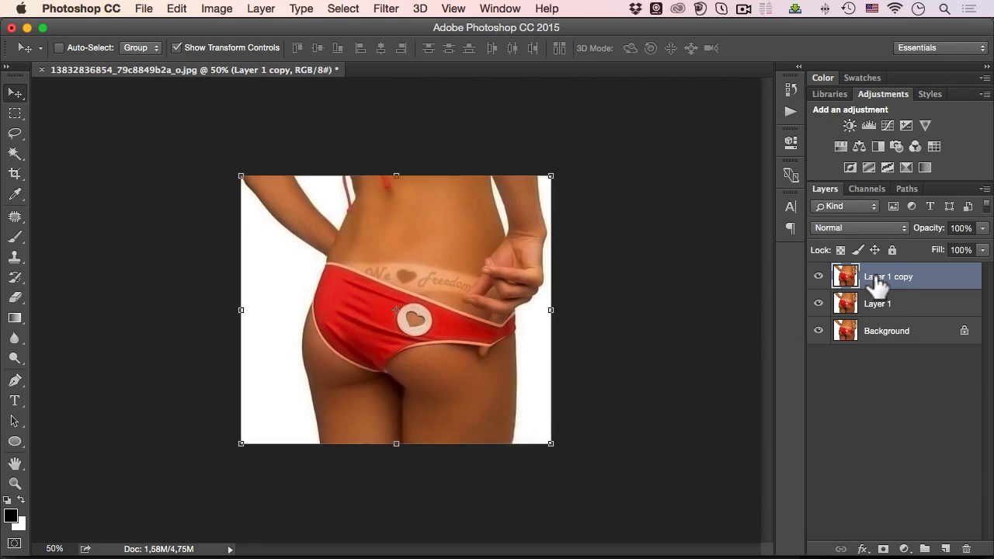
double_click(885, 278)
text(Texture)
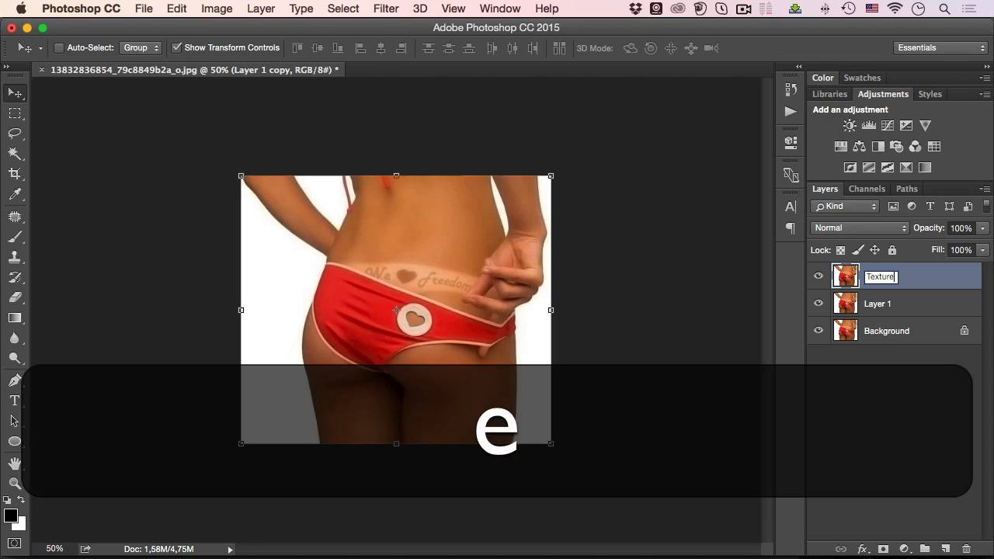
key(Return)
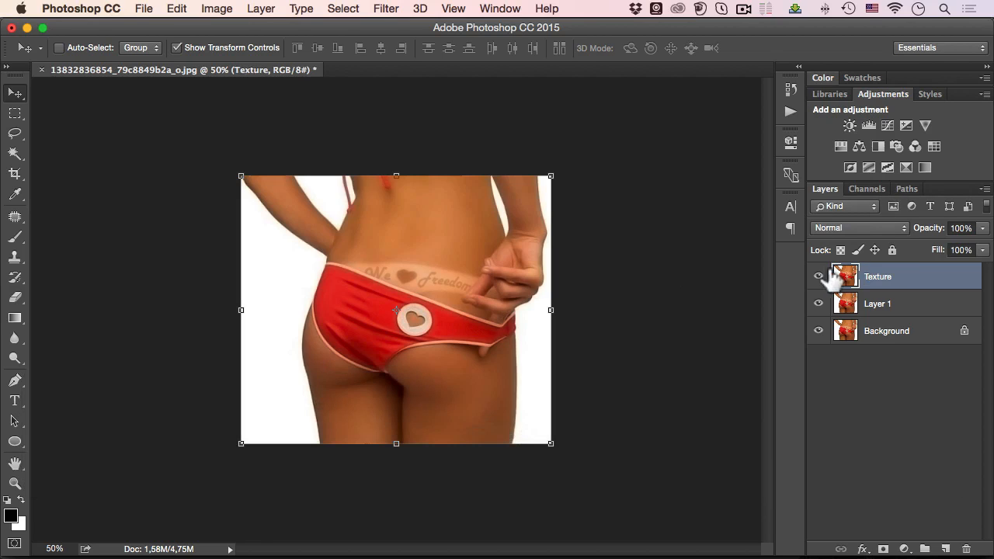
Step: Hide the Texture layer and rename Layer 1 as "Color Tones"
click(818, 276)
click(883, 304)
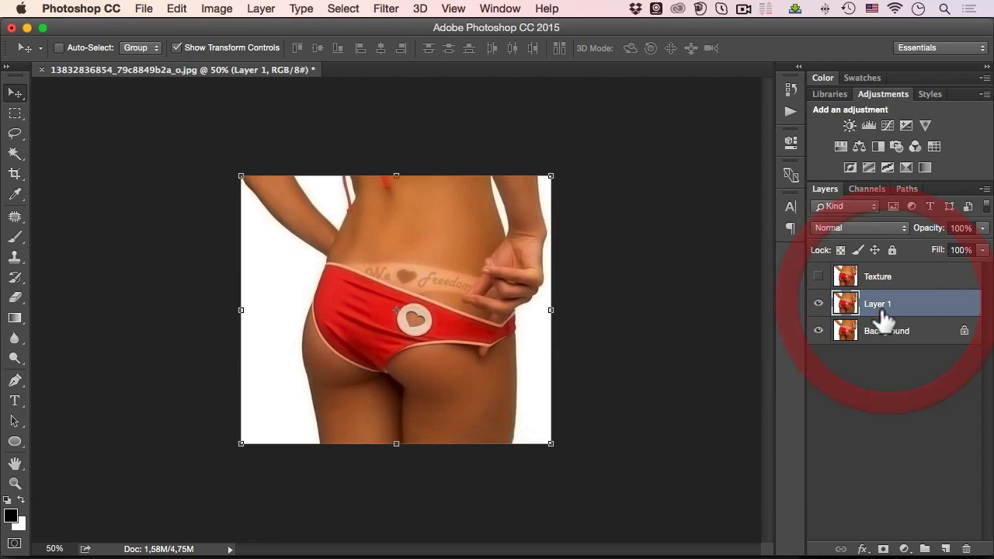
double_click(881, 304)
text(Co)
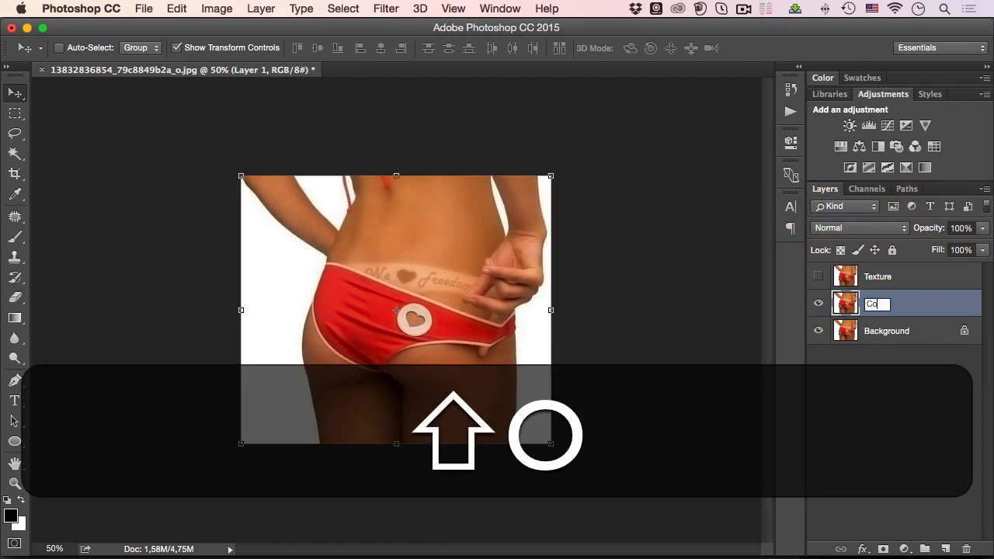
text(lor Tones)
key(Return)
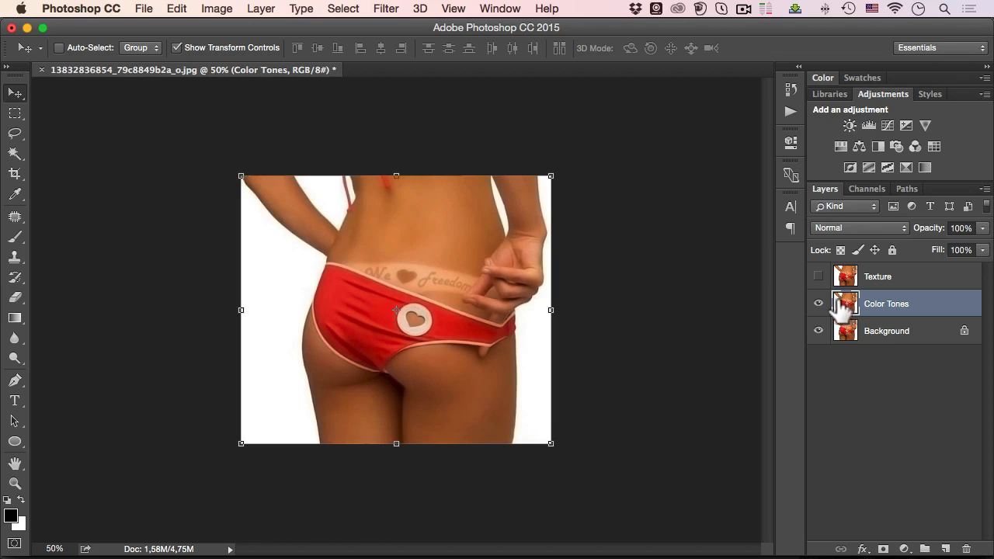
Step: Apply a Surface Blur to the Color Tones layer with a radius of 5 pixels and a threshold of 15 levels
click(384, 9)
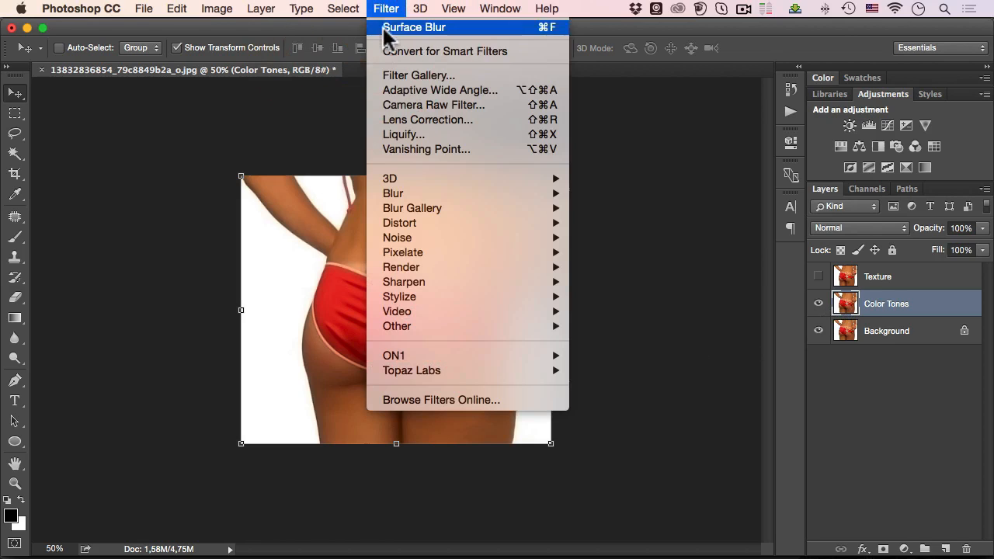
mouse_move(493, 193)
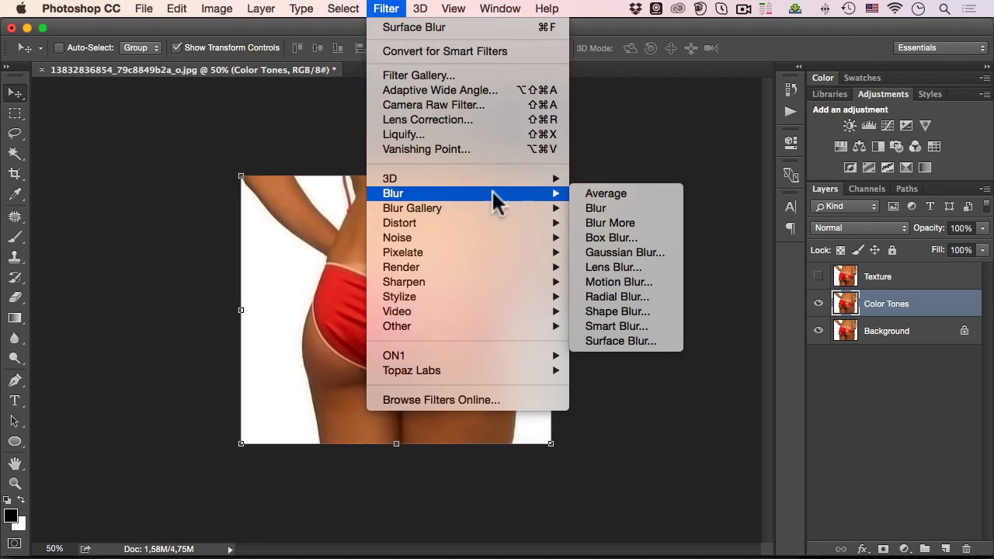
click(615, 342)
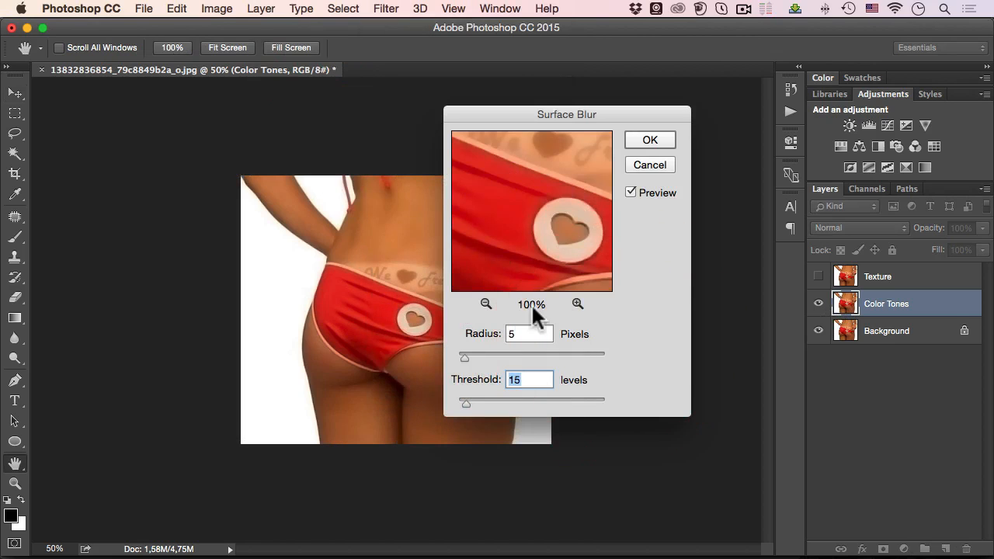
drag(502, 115, 639, 148)
click(395, 259)
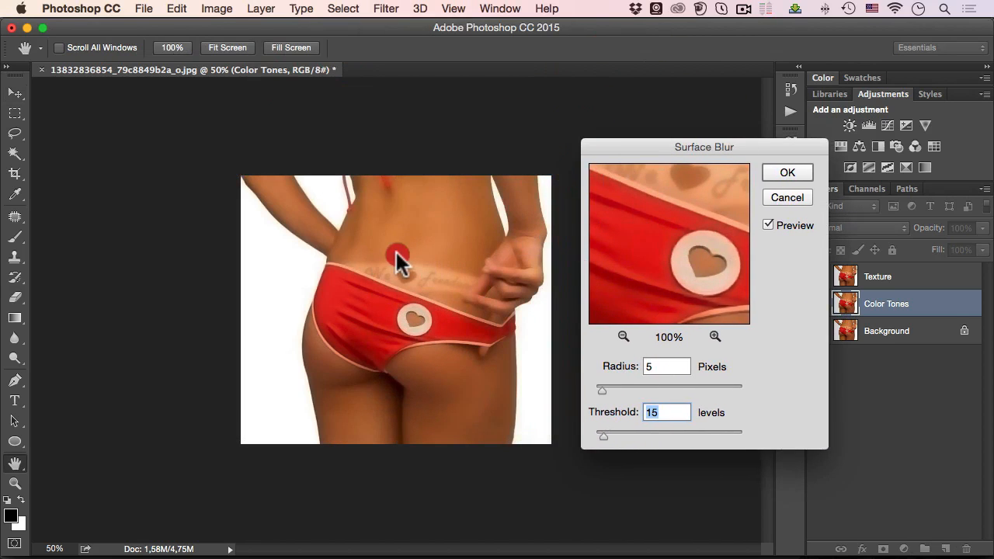
drag(703, 243, 678, 259)
click(625, 338)
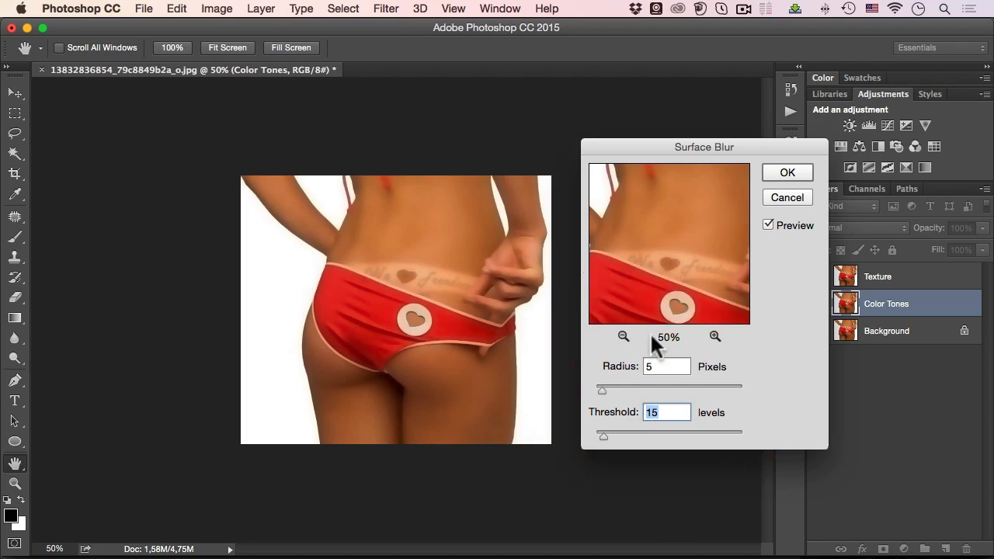
drag(639, 244, 668, 206)
click(665, 227)
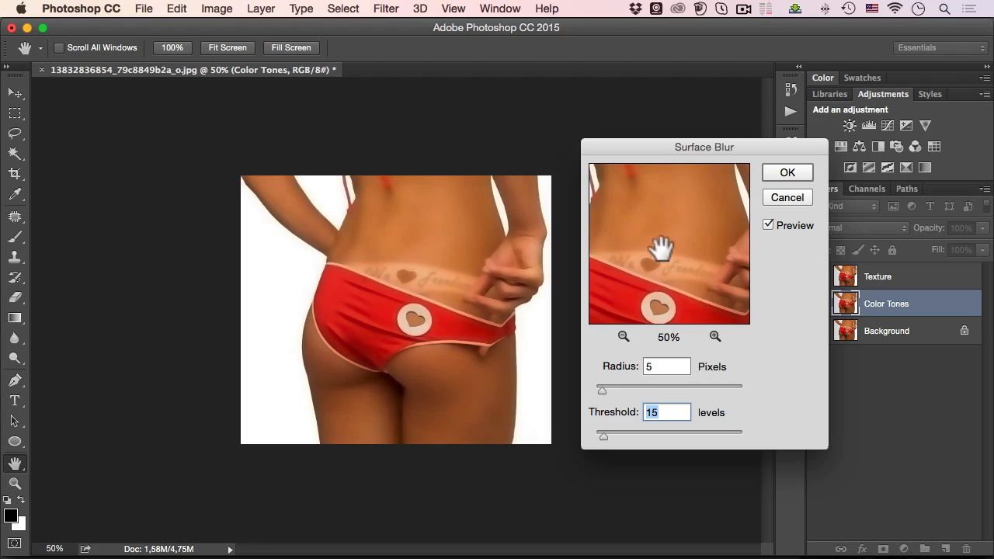
click(662, 369)
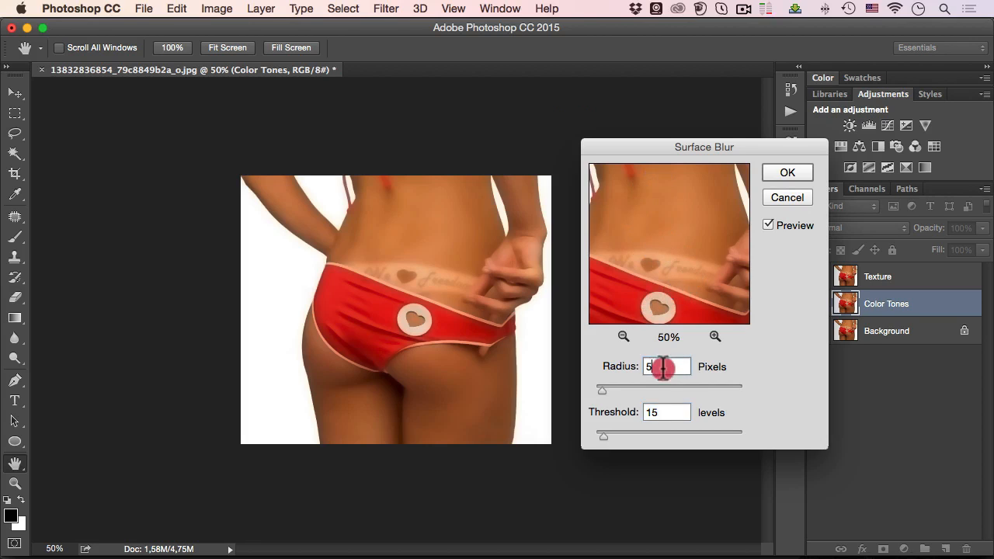
click(663, 414)
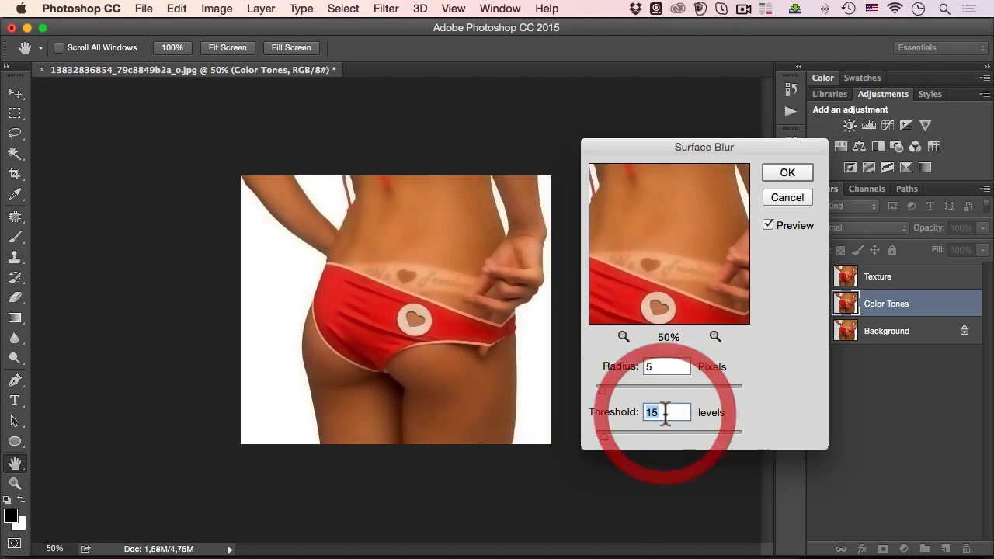
click(788, 174)
key(v)
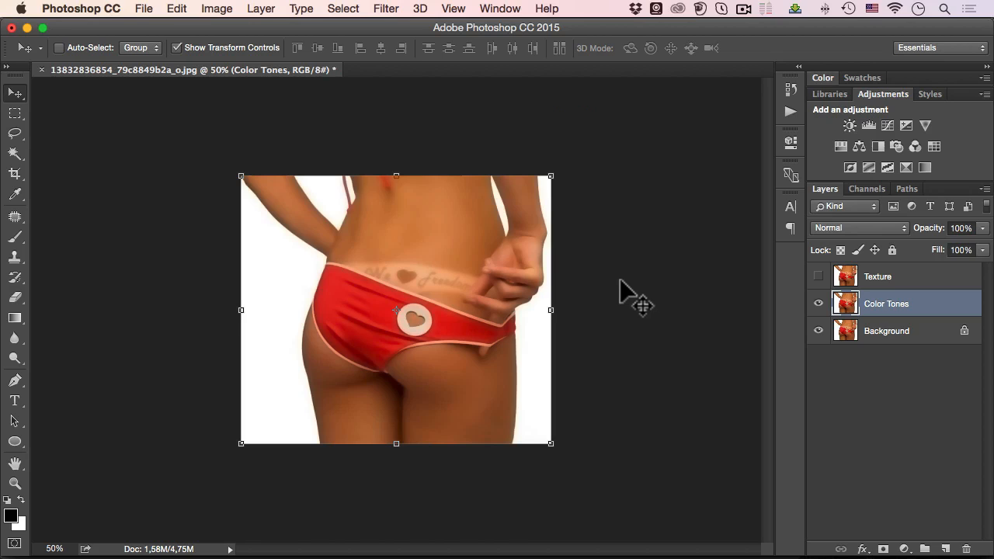
Step: Show the Texture layer and set up Apply Image on it, using the inverted RGB channel of the Color Tones layer as source
click(817, 277)
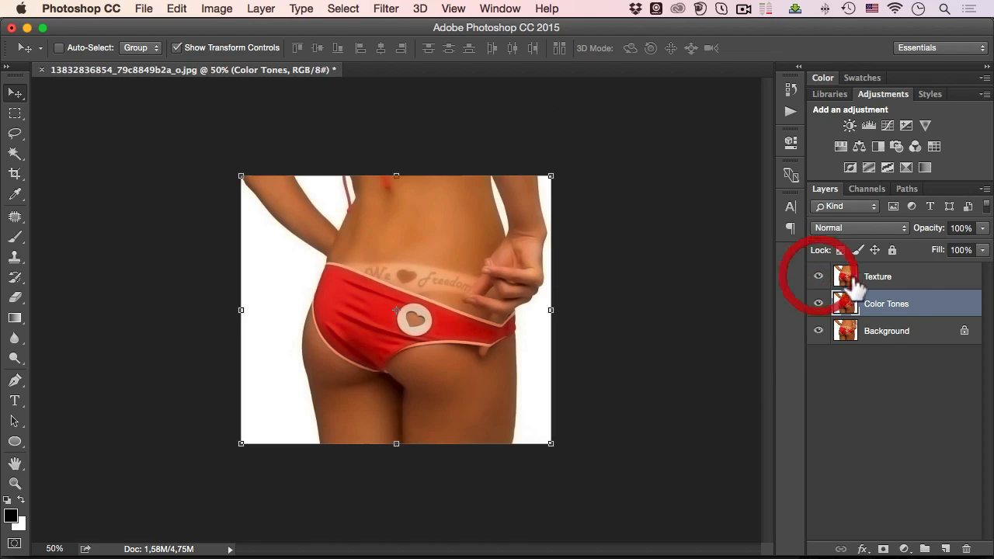
click(875, 280)
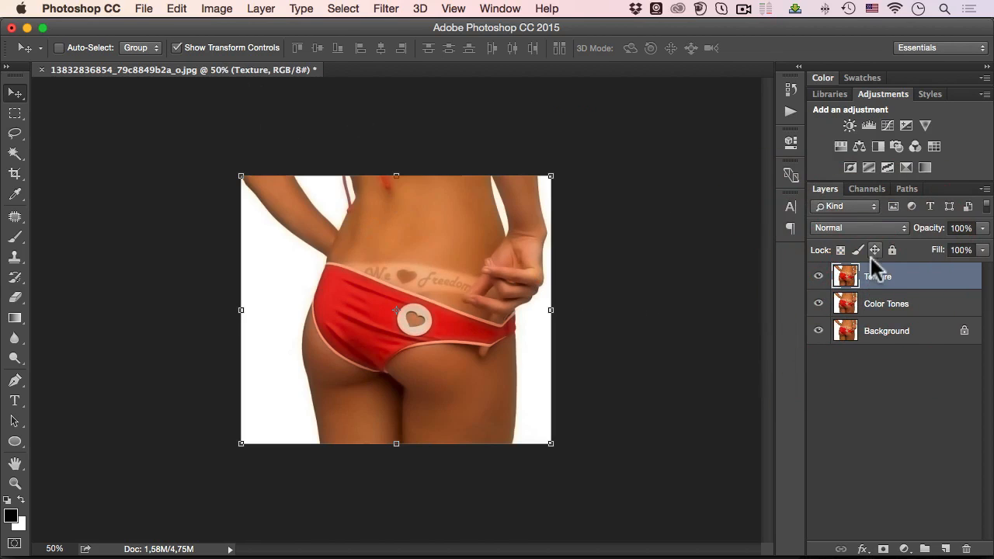
click(206, 10)
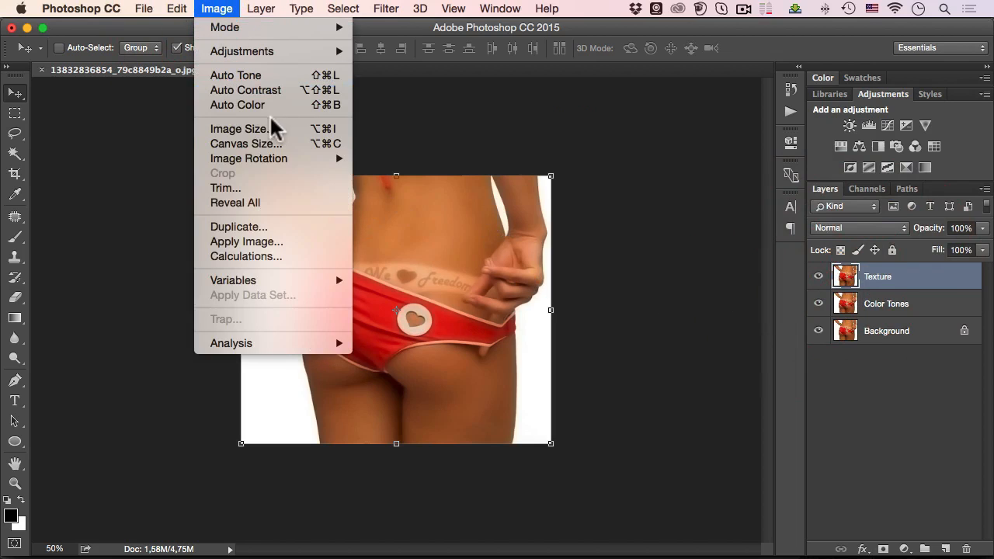
click(243, 244)
drag(556, 76, 614, 78)
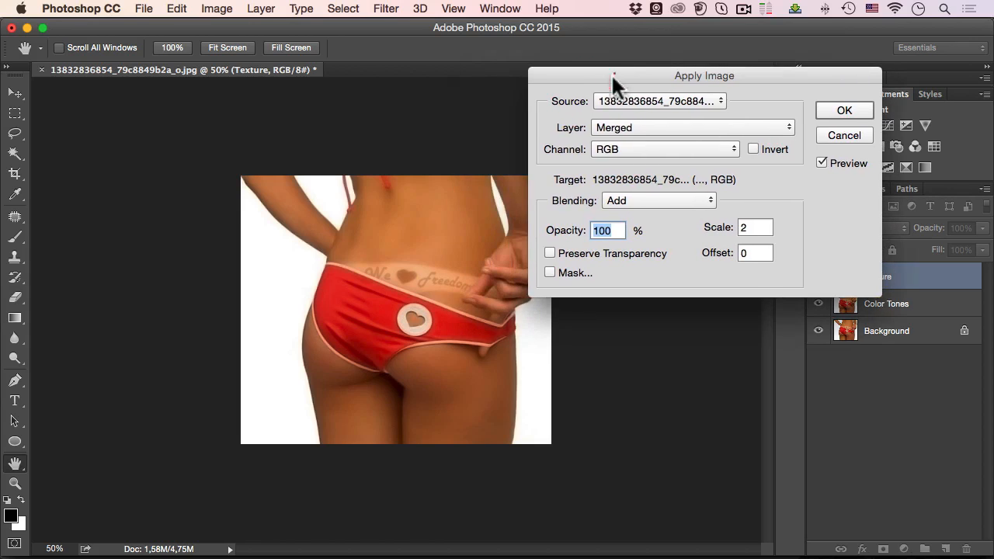
click(619, 129)
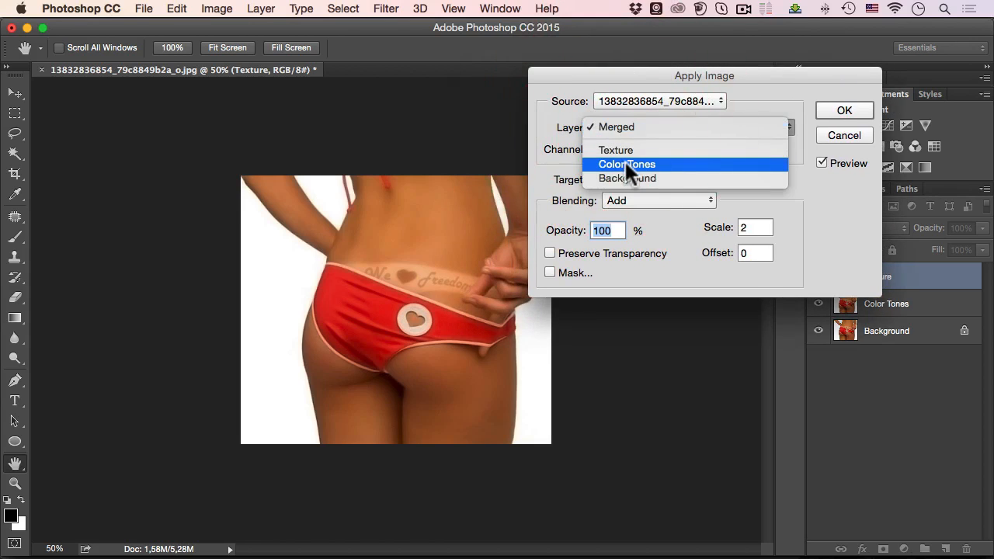
click(625, 161)
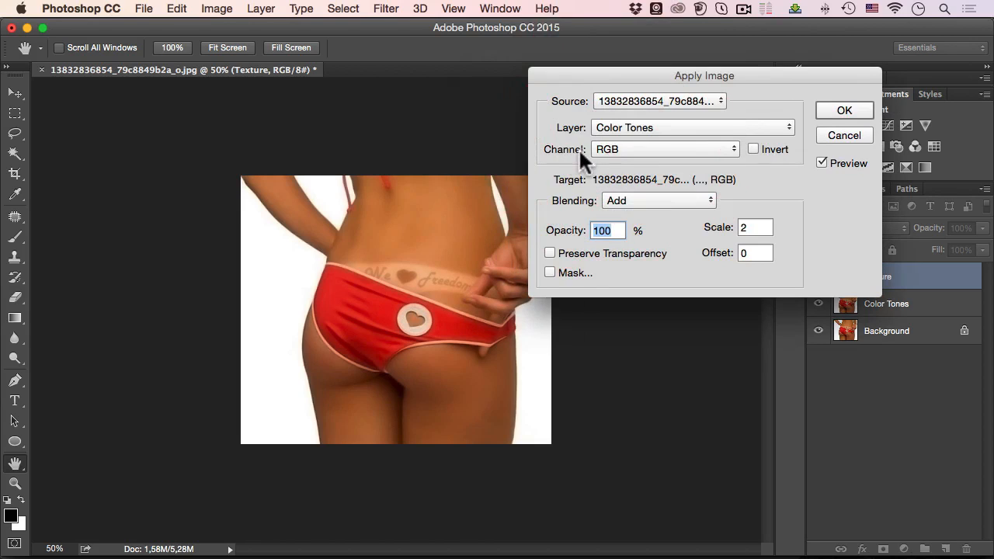
click(610, 149)
click(615, 144)
click(752, 148)
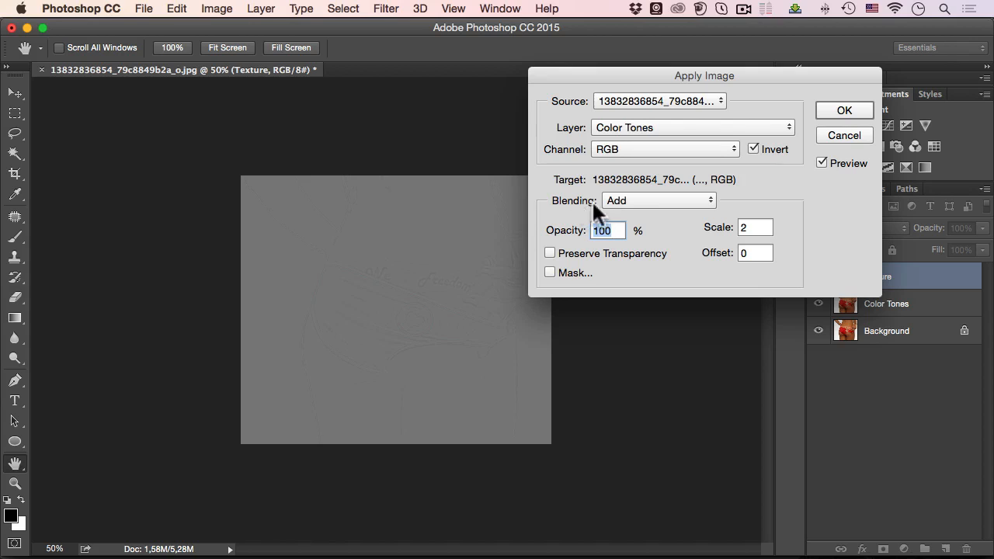
Step: Check the texture preview up close and apply the image with Add blending, 100% opacity, scale 2 and offset 0
click(627, 199)
click(627, 198)
double_click(746, 252)
super+click(428, 302)
super+click(427, 301)
super+click(426, 301)
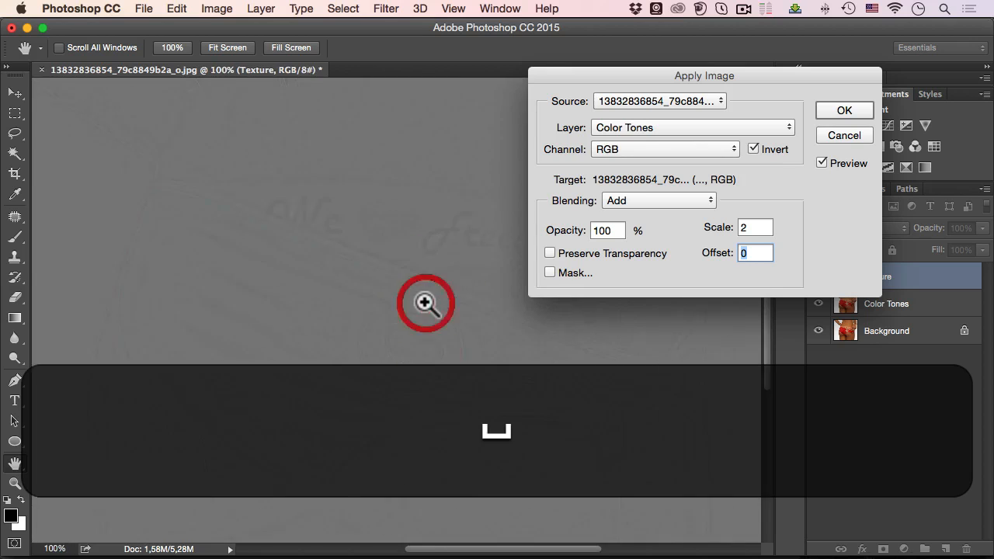
drag(345, 309, 336, 388)
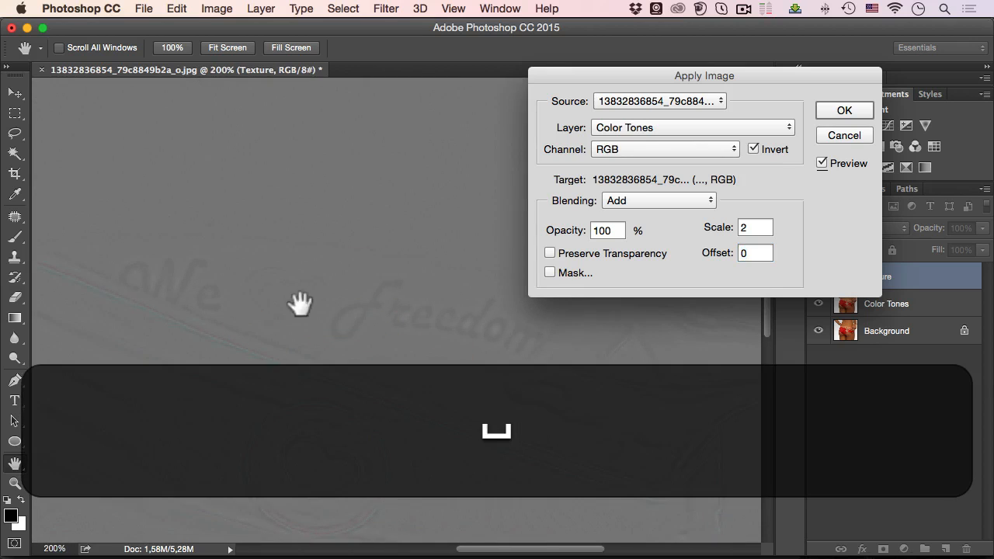
alt+click(299, 301)
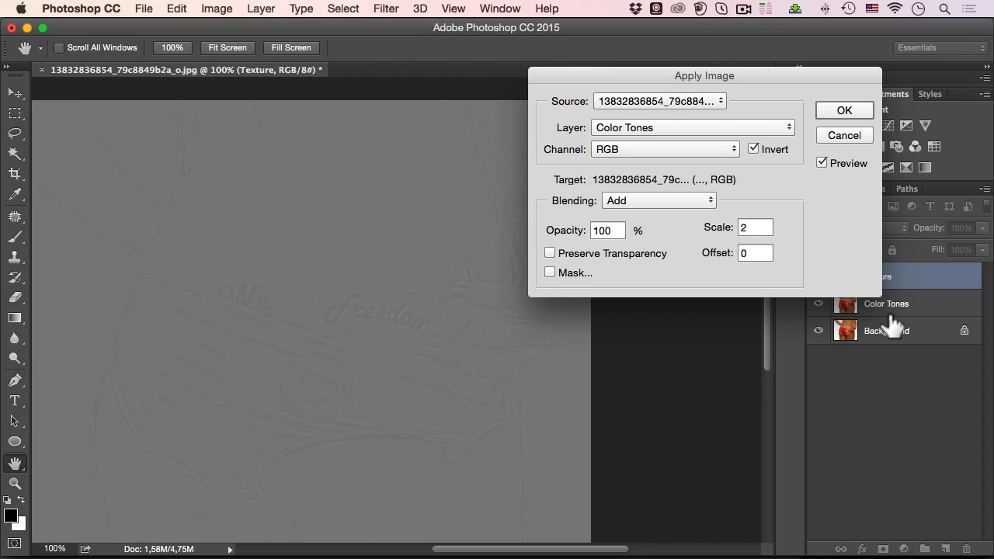
click(837, 112)
key(v)
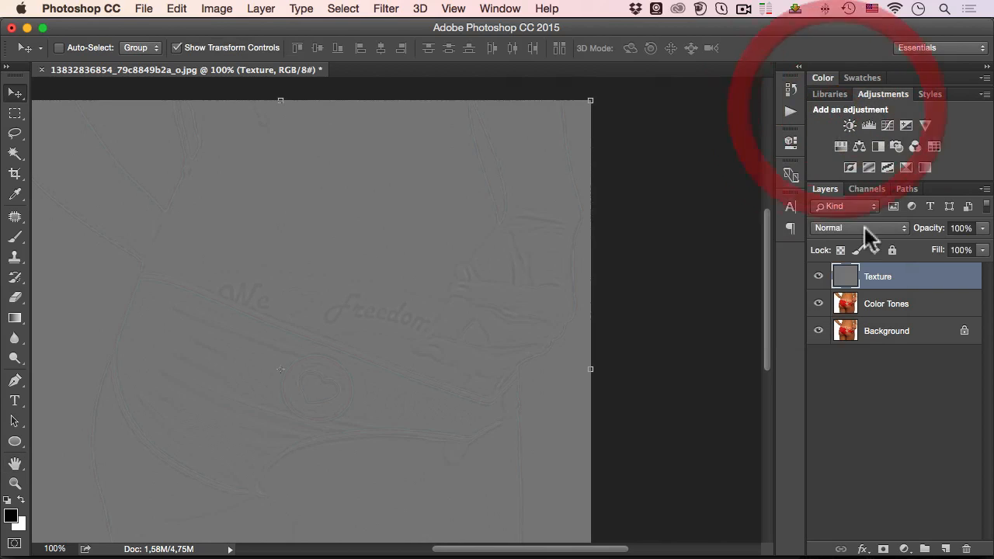
Step: Group the Texture and Color Tones layers and name the group "Edits"
key(shift)
shift+click(915, 309)
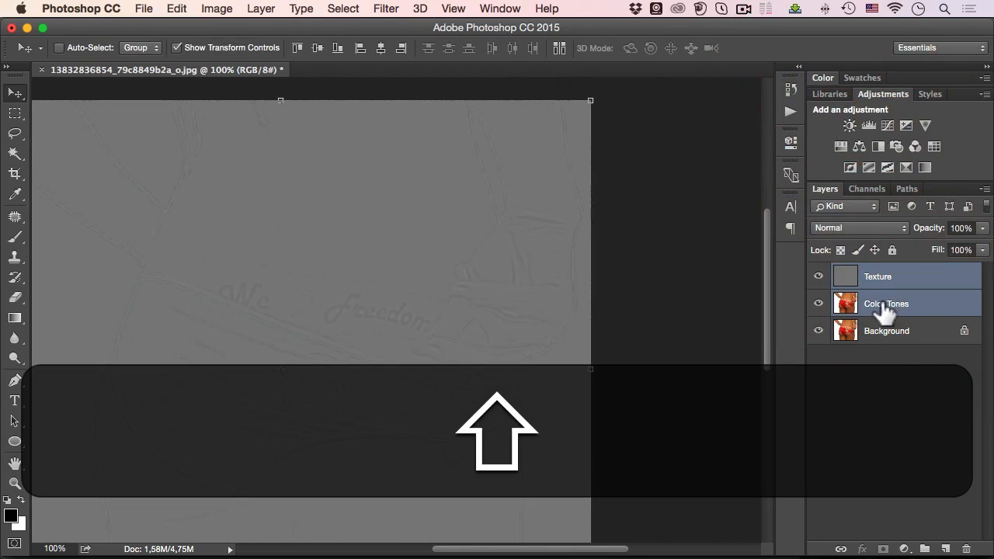
key(super)
key(super+g)
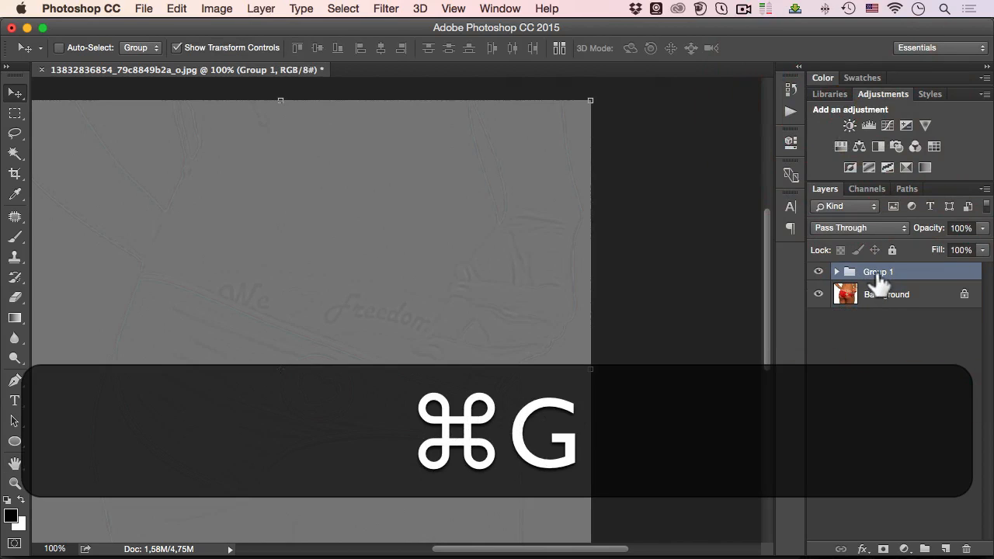
double_click(881, 274)
text(Edits)
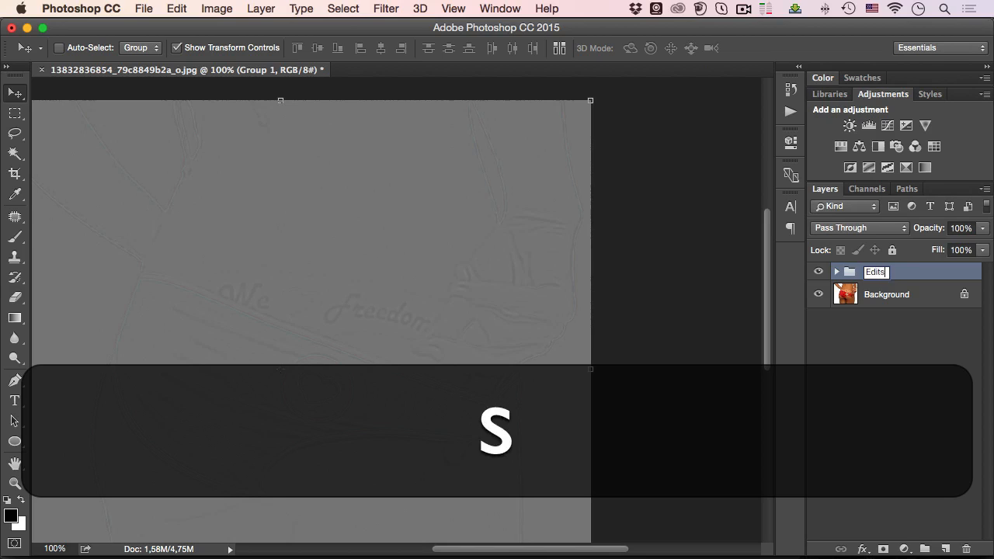
key(Return)
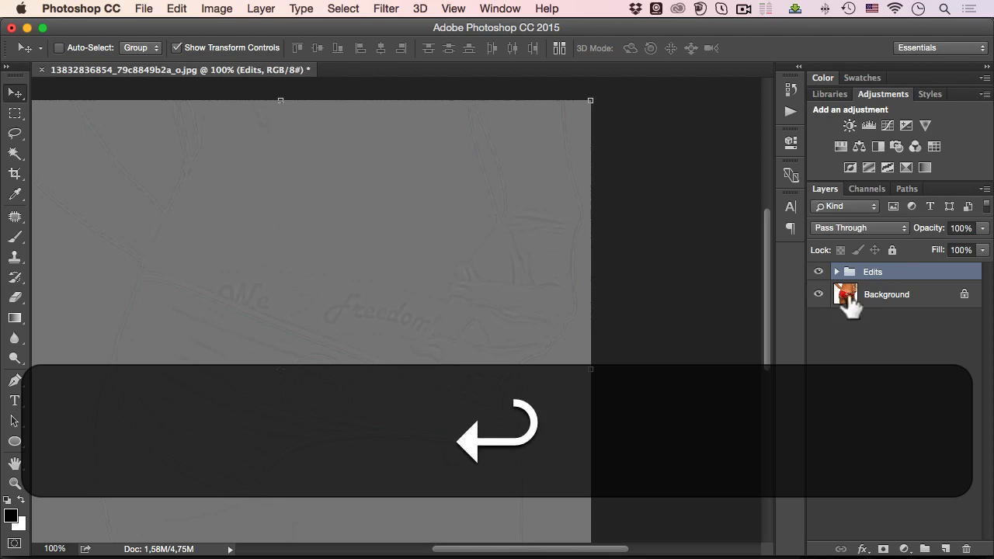
Step: Add a layer mask to the Edits group and a Black & White adjustment layer directly above the Texture layer inside it
click(882, 549)
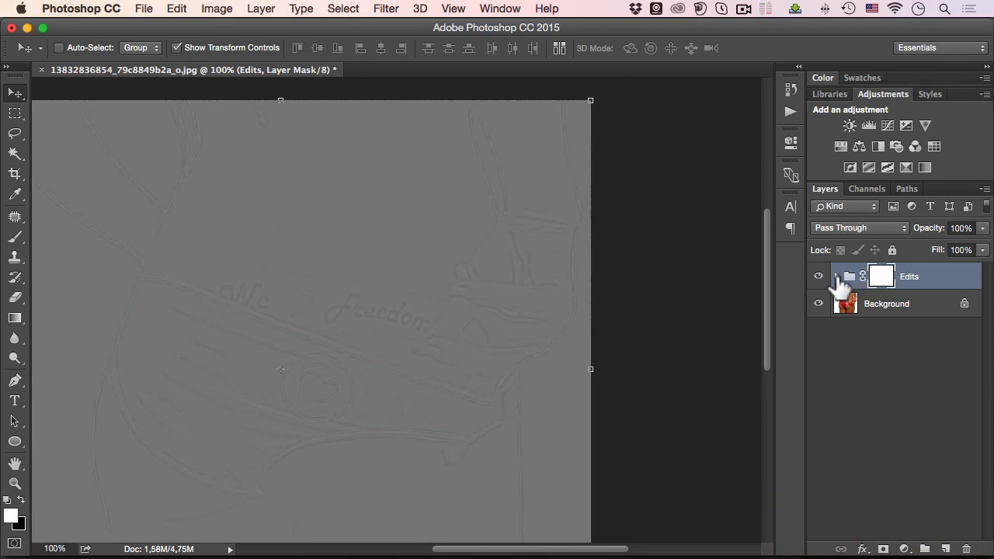
click(837, 277)
click(893, 304)
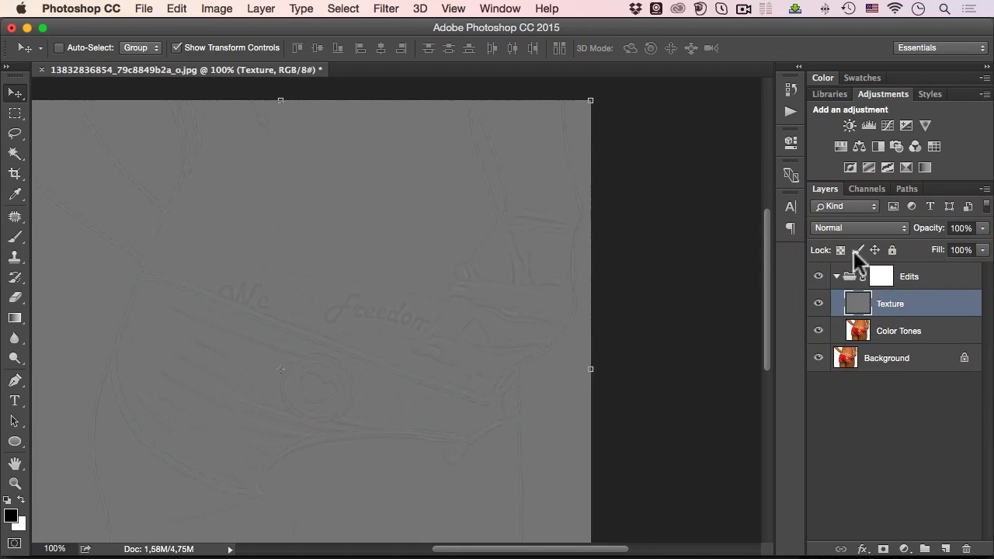
click(877, 146)
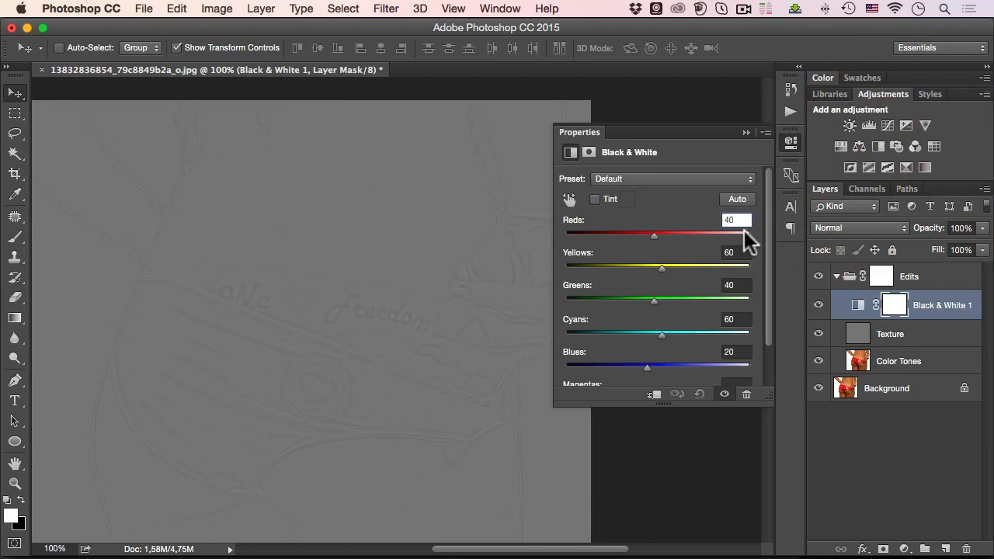
Step: Set the Texture layer's blend mode to Linear Light
click(905, 340)
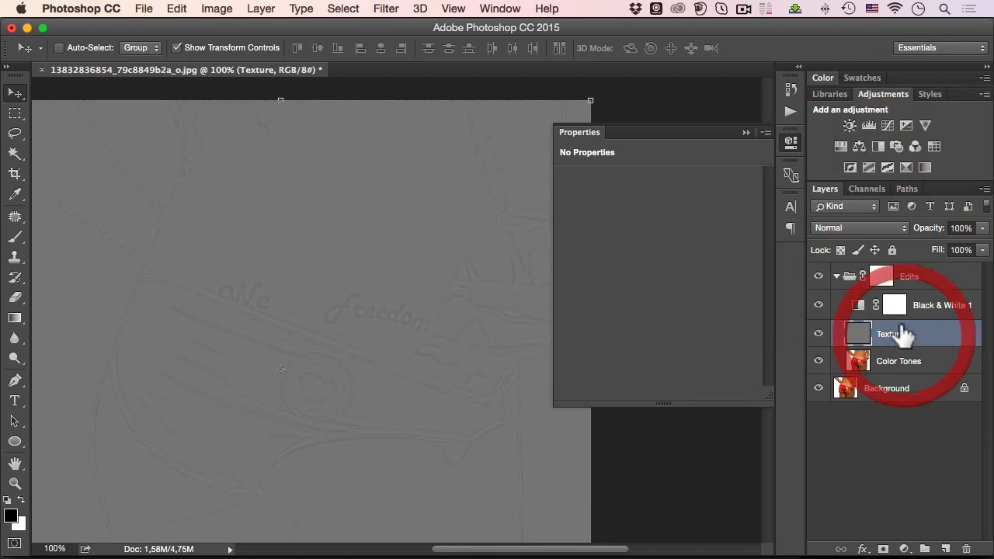
click(851, 226)
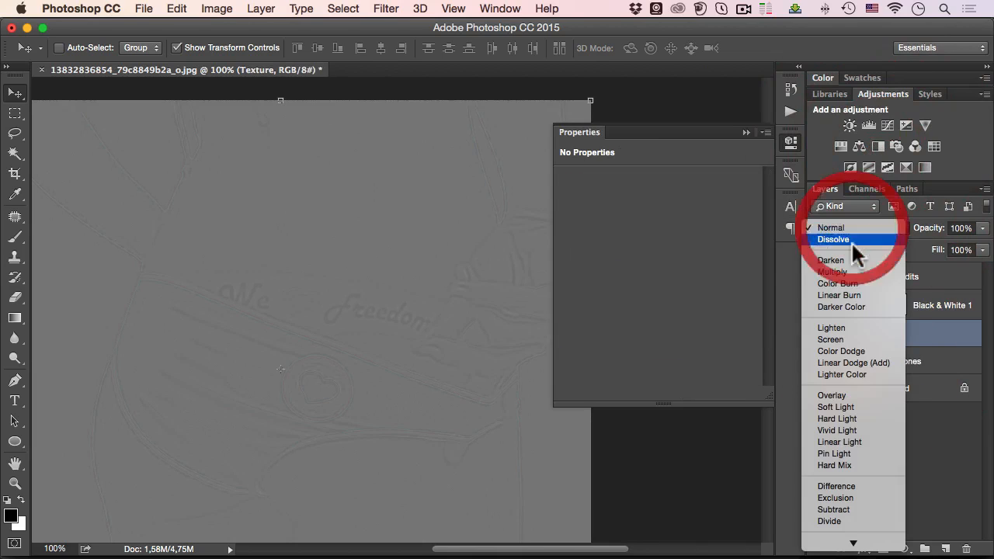
click(857, 439)
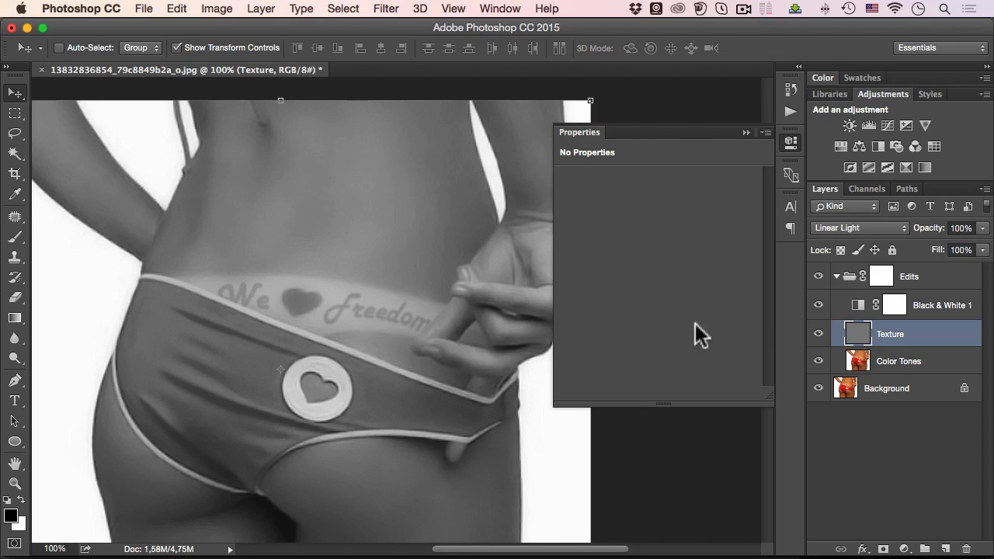
Step: Stop recording the action and collapse its list of recorded commands
click(790, 137)
click(789, 109)
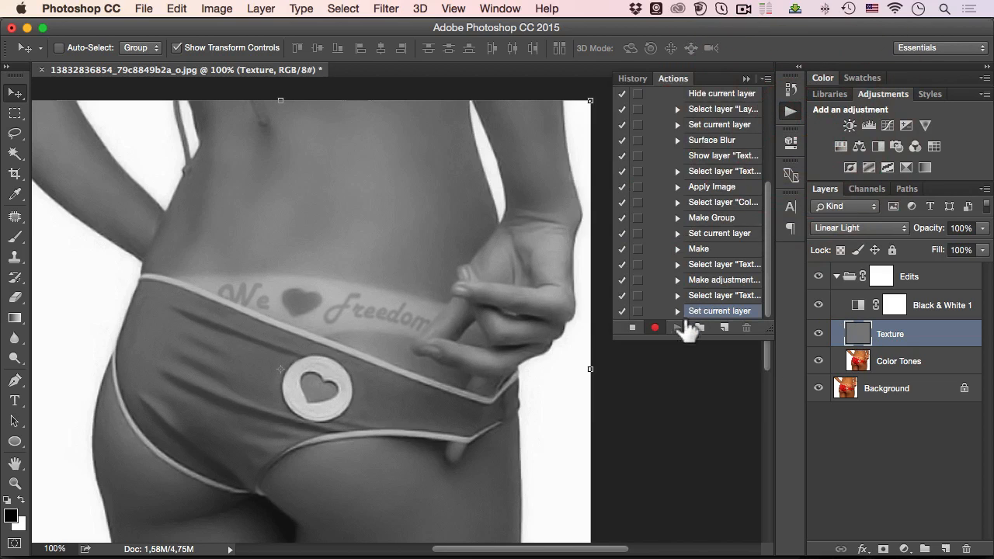
click(633, 328)
drag(769, 256, 771, 187)
click(665, 141)
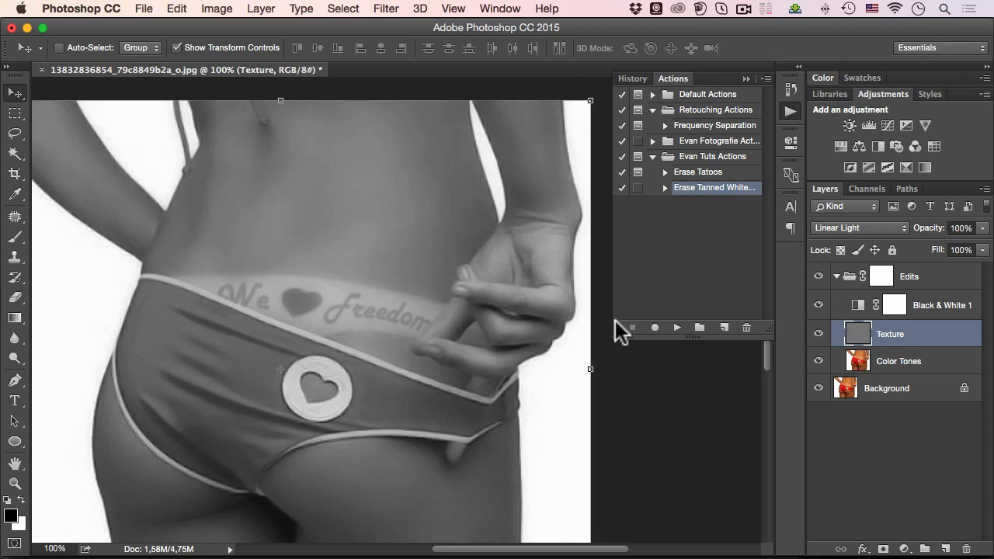
click(789, 110)
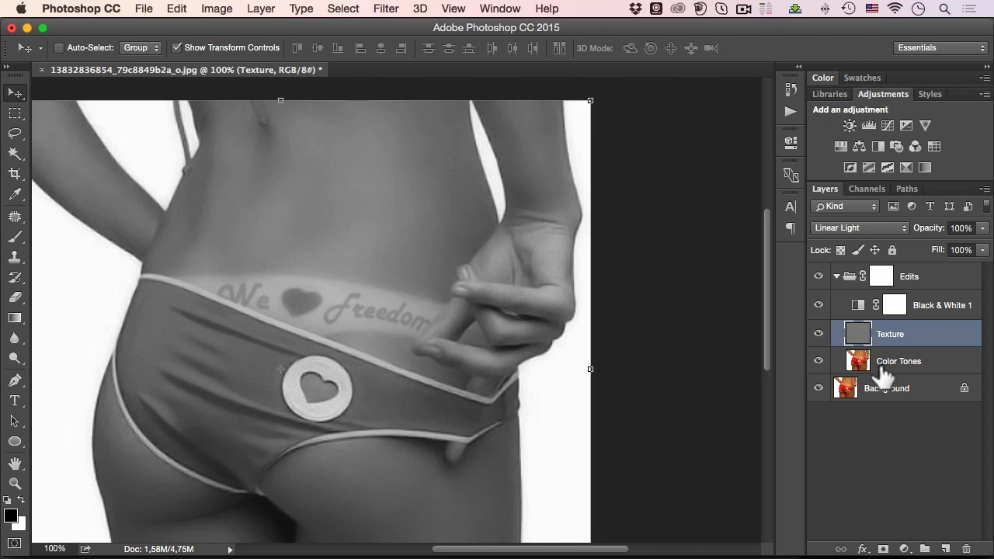
Step: Compare the image with the Texture layer hidden and shown to check how it affects the fine detail
click(818, 334)
click(819, 332)
click(822, 332)
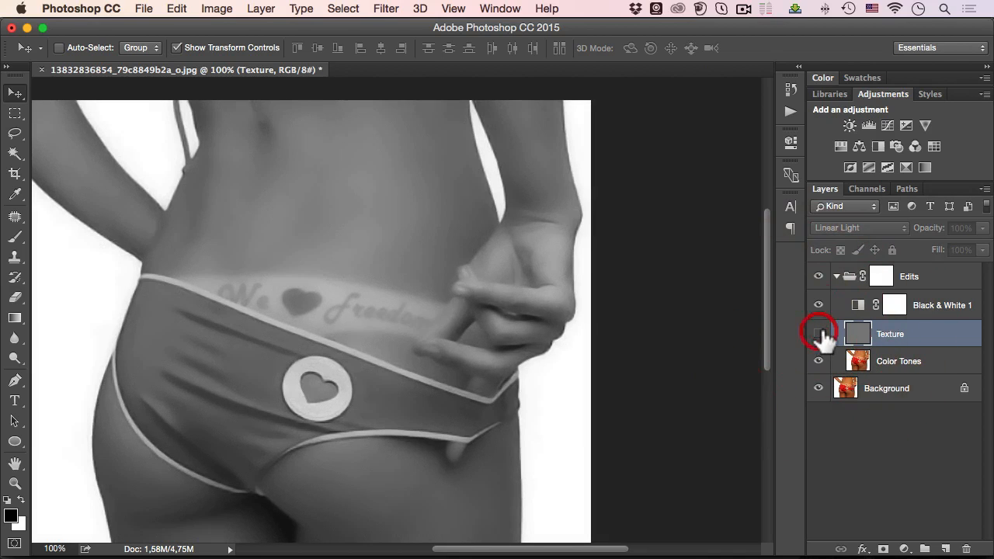
click(820, 332)
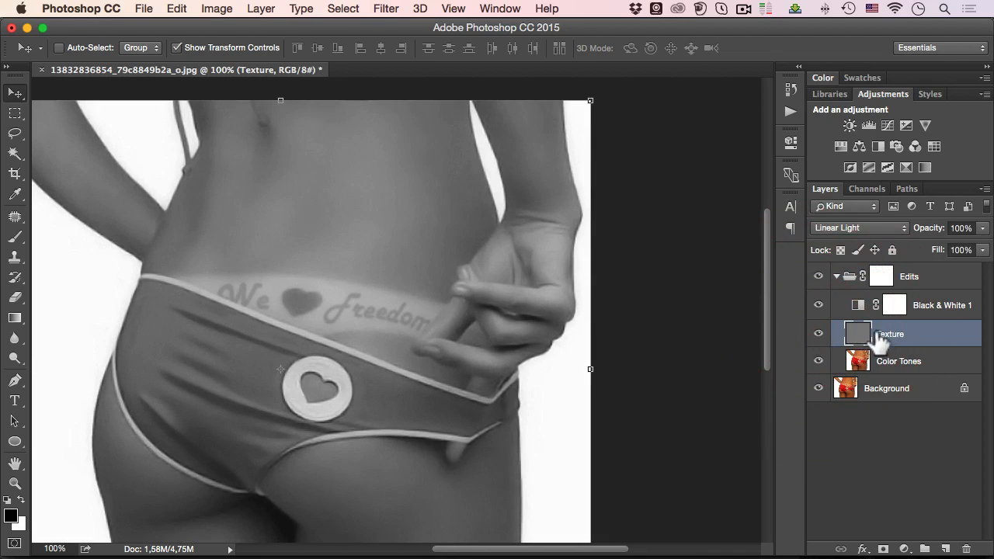
click(819, 334)
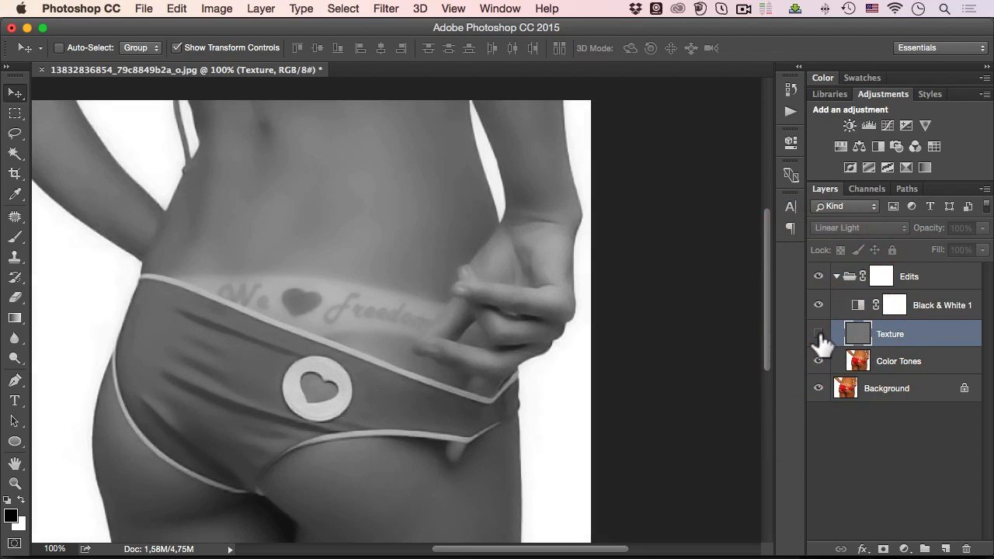
click(820, 334)
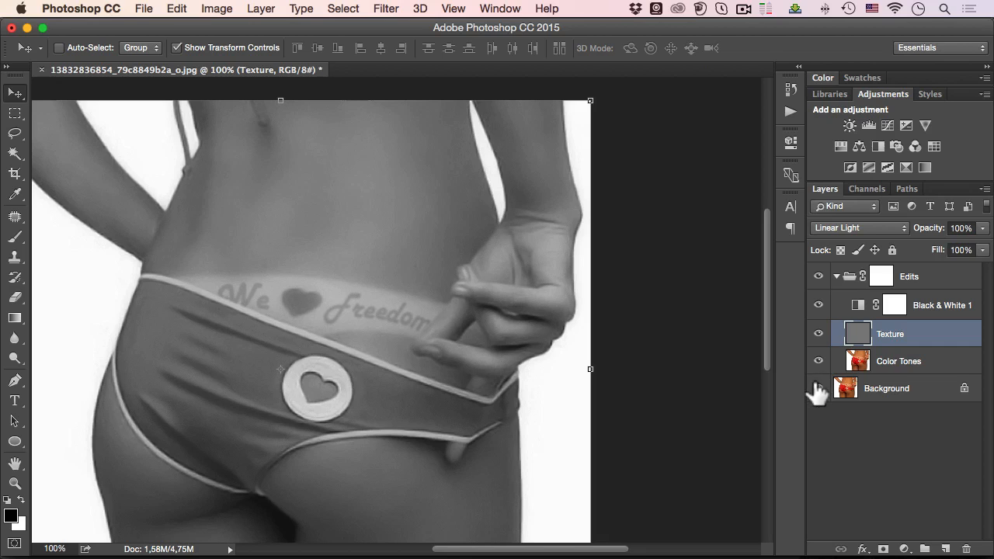
Step: Hide the Background layer and view the Texture layer on its own by briefly hiding Color Tones
click(818, 388)
click(818, 361)
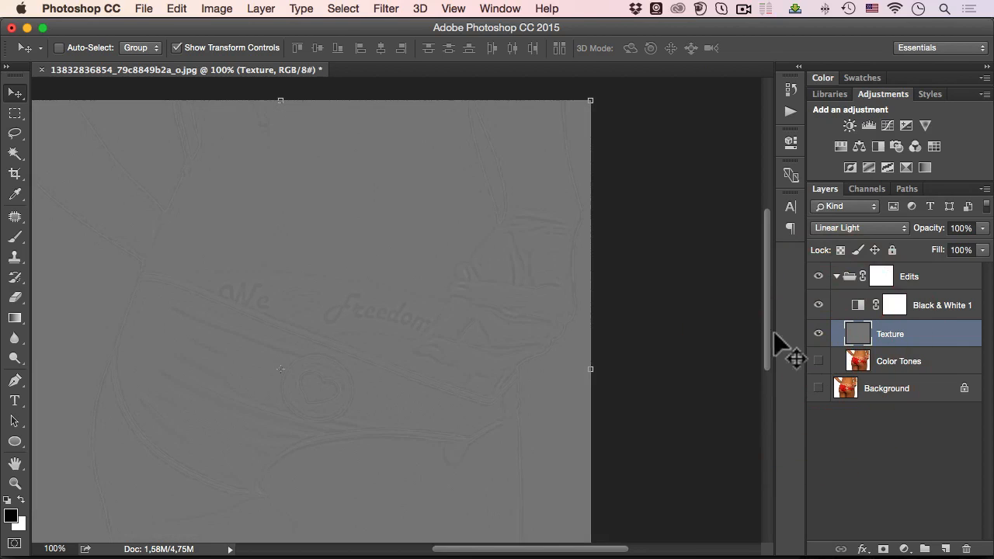
click(818, 361)
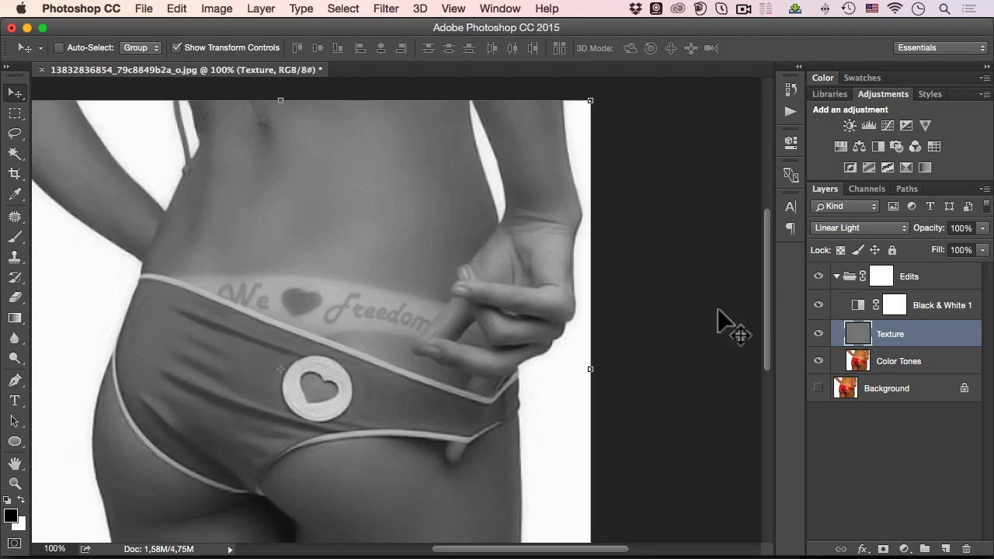
Step: Darken the reds in the Black & White adjustment by setting Reds to 14
click(857, 305)
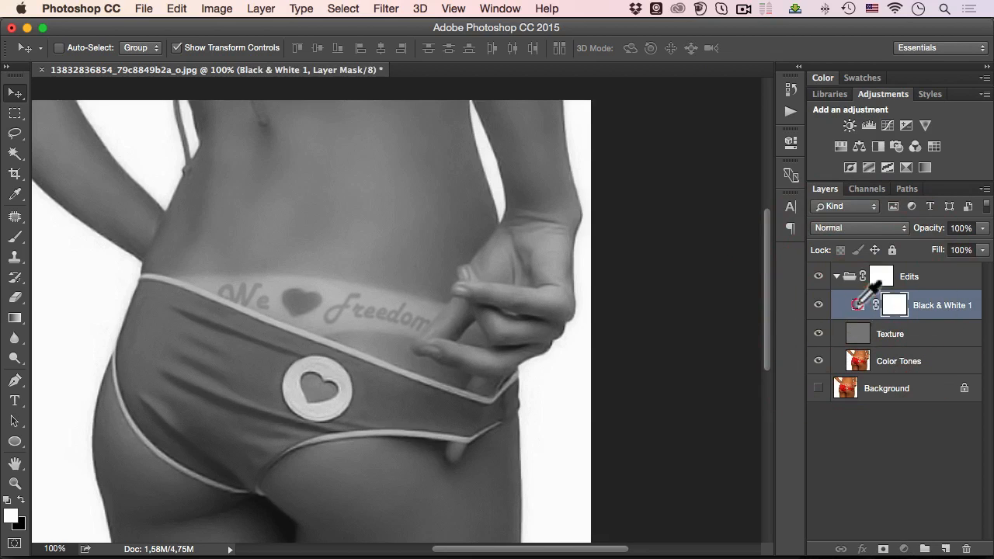
double_click(858, 305)
mouse_move(652, 233)
mouse_down()
mouse_move(676, 232)
mouse_move(637, 237)
mouse_up()
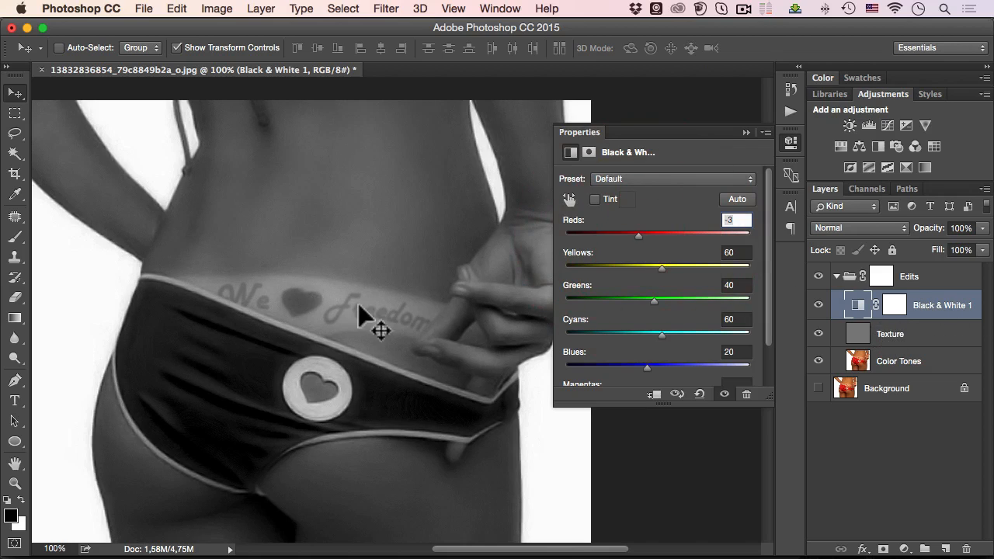
mouse_move(637, 233)
mouse_down()
mouse_move(626, 233)
mouse_move(644, 232)
mouse_up()
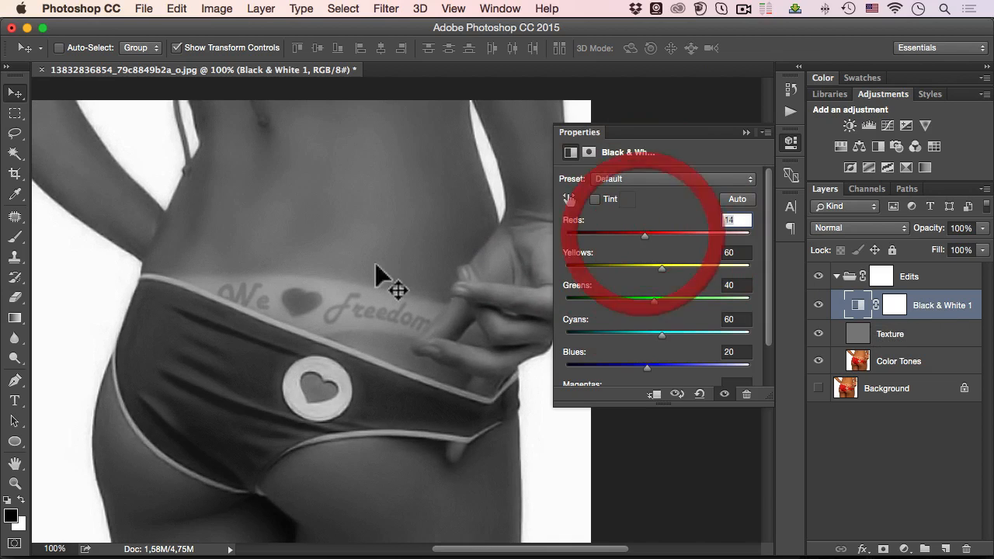
Step: Examine the untanned skin around the tattoo up close, comparing it with the Black & White adjustment hidden and shown
key(space)
super+click(257, 259)
super+click(257, 258)
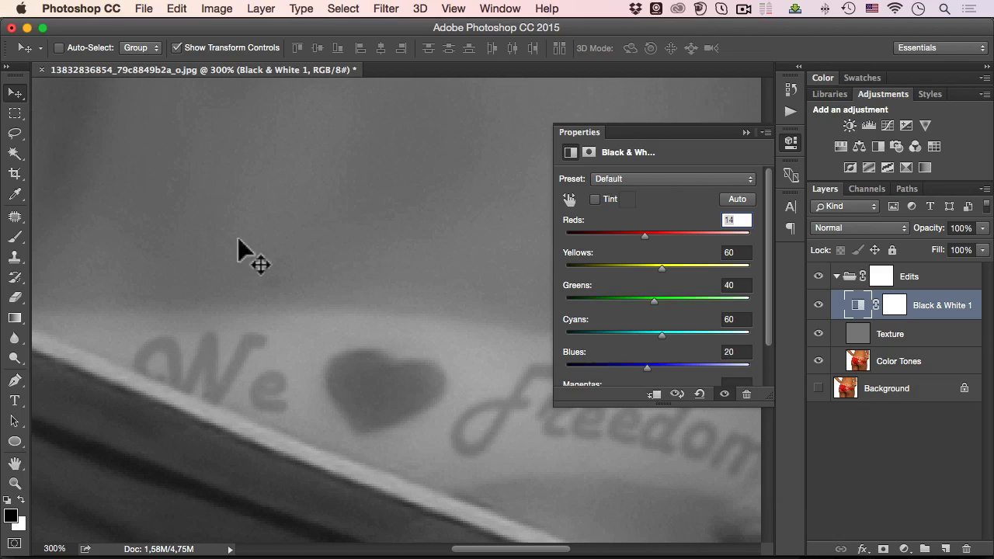
key(space)
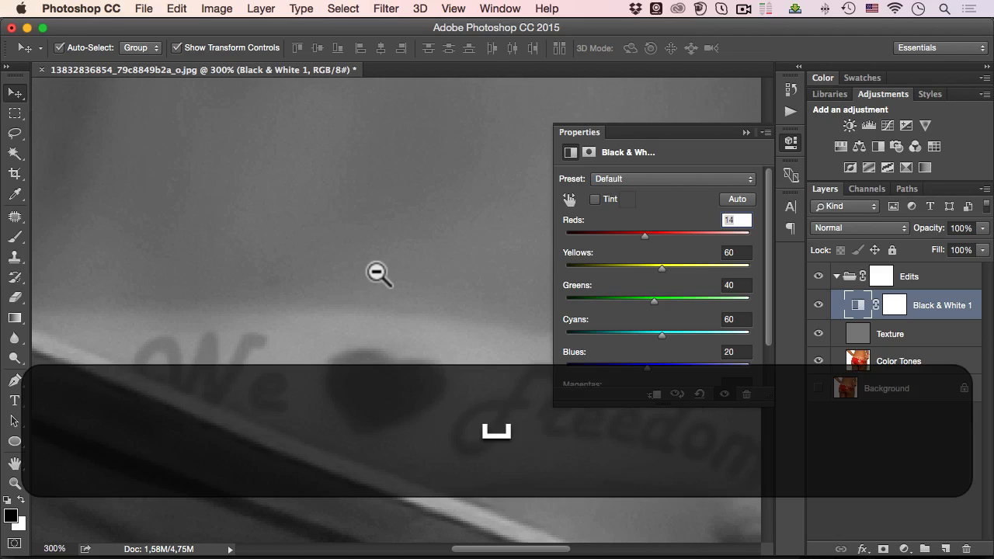
alt+click(377, 271)
alt+click(382, 273)
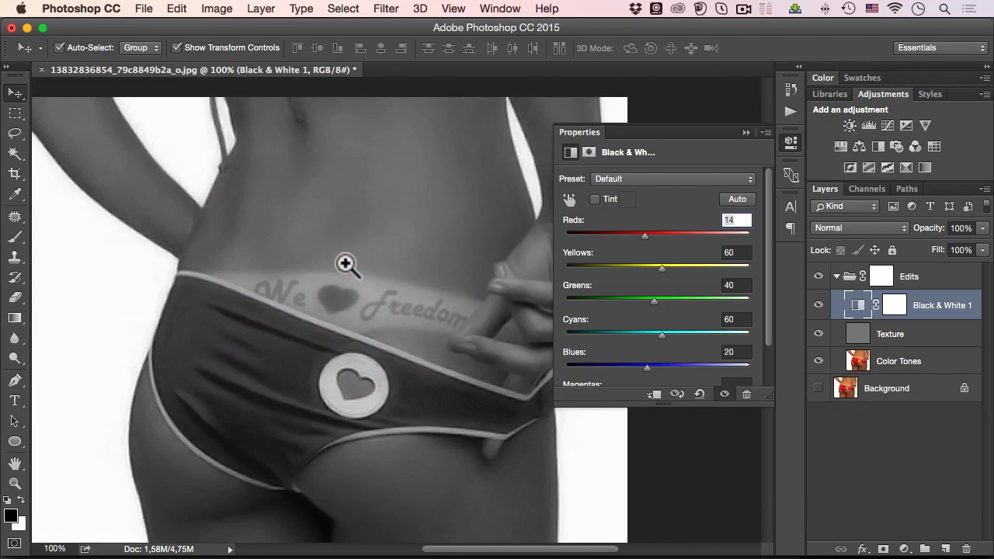
super+click(346, 264)
click(818, 305)
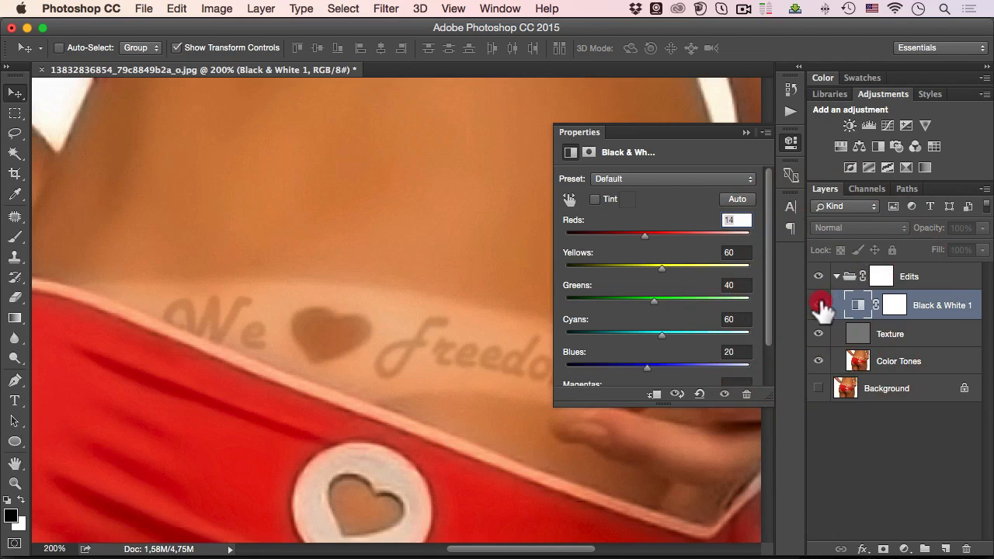
click(818, 305)
click(818, 306)
click(819, 305)
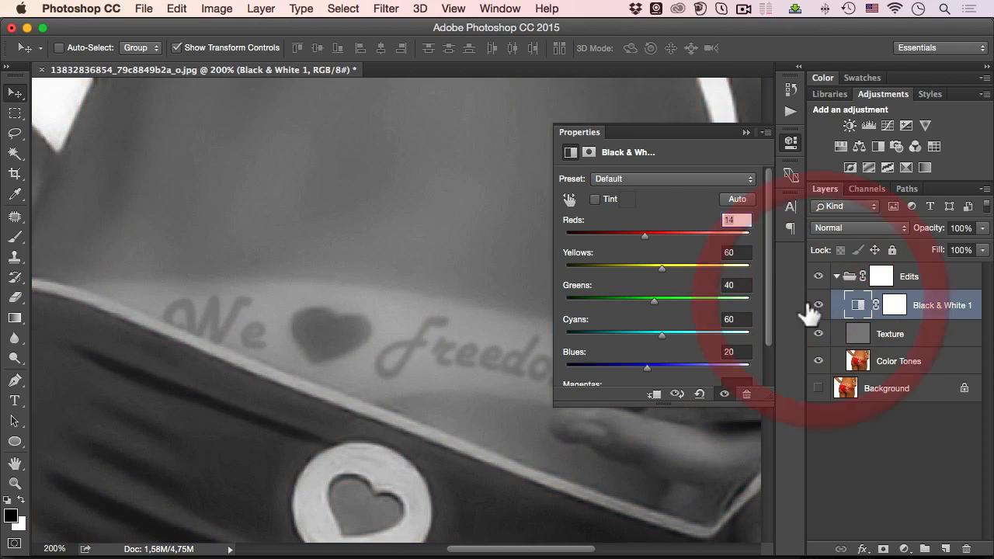
click(405, 314)
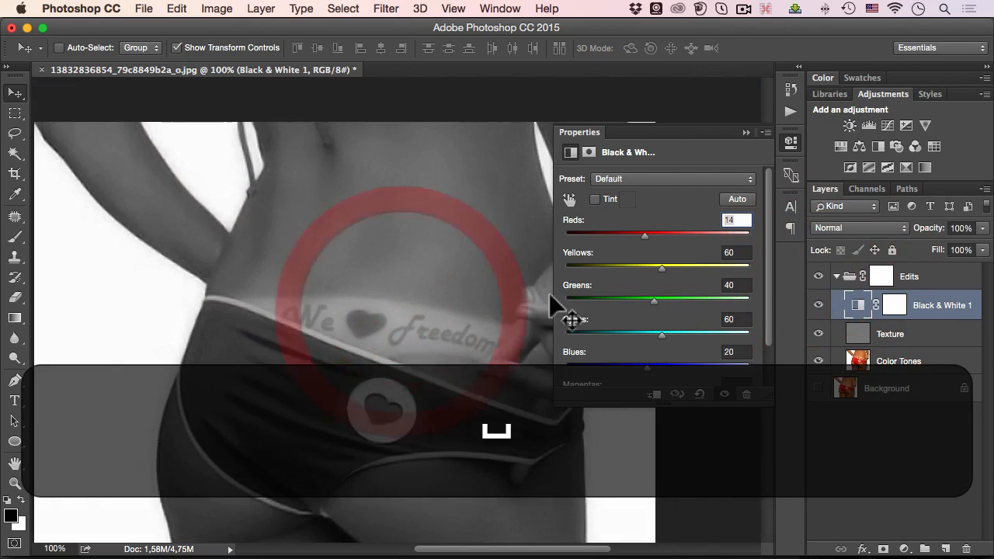
Step: Close the adjustment properties and choose the Polygonal Lasso tool
click(788, 144)
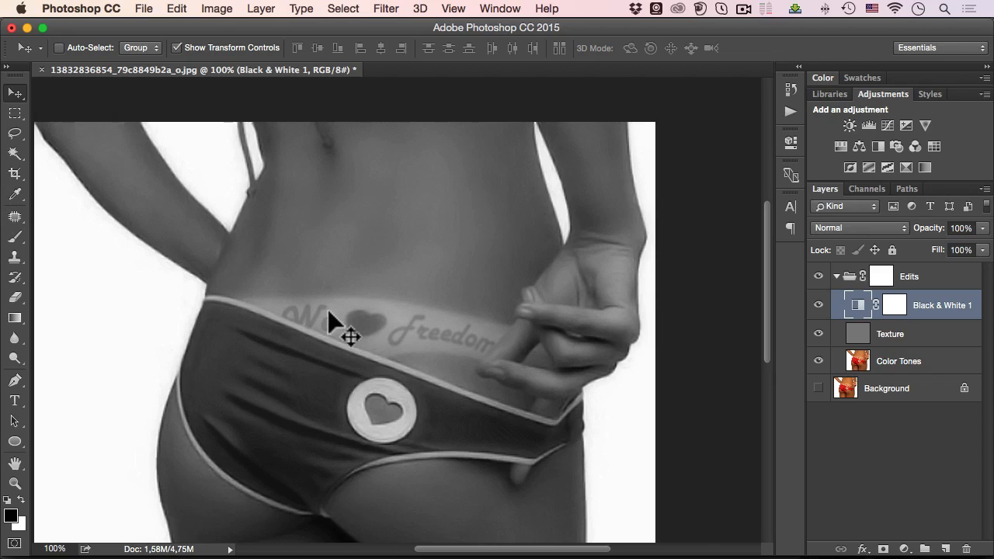
click(14, 133)
click(56, 143)
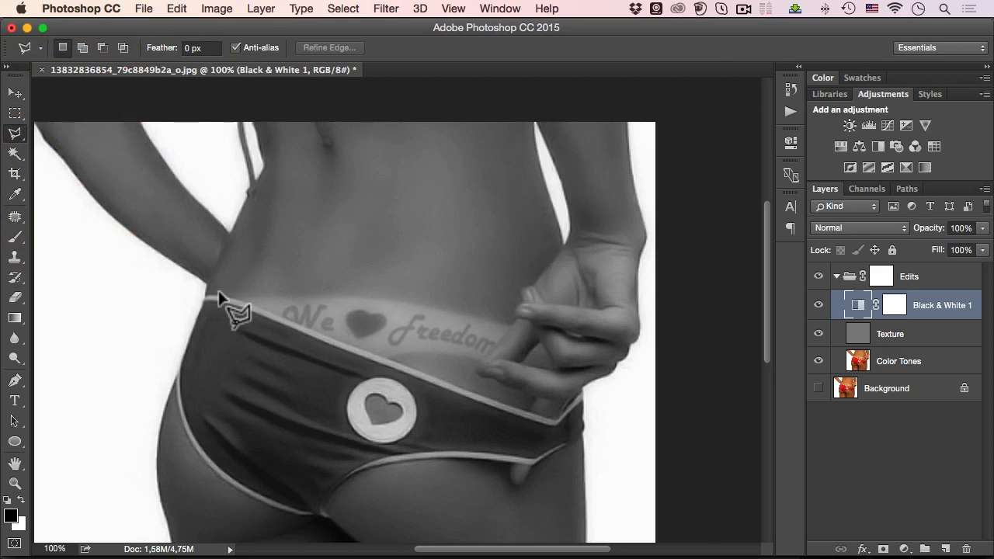
click(208, 296)
click(243, 305)
click(407, 369)
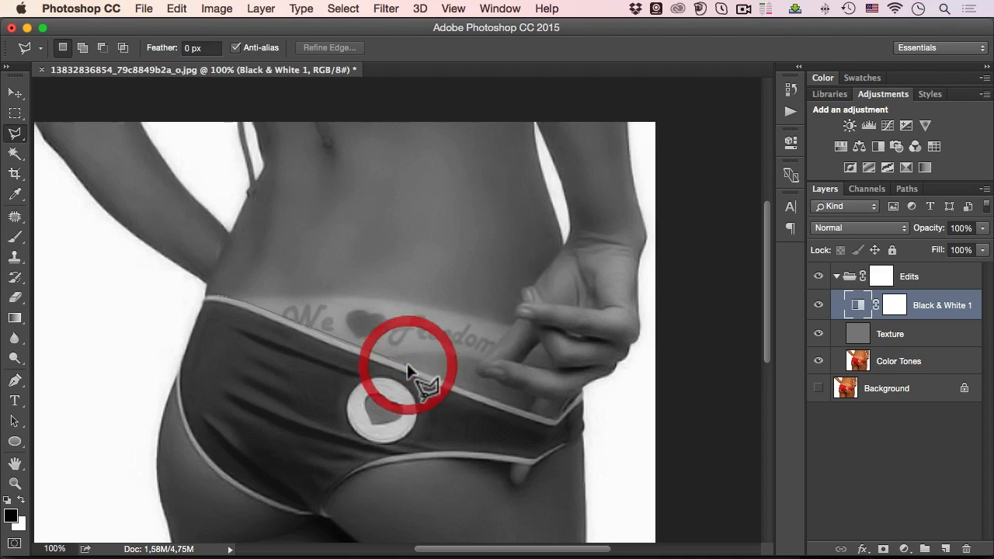
key(super+z)
key(alt+super+z)
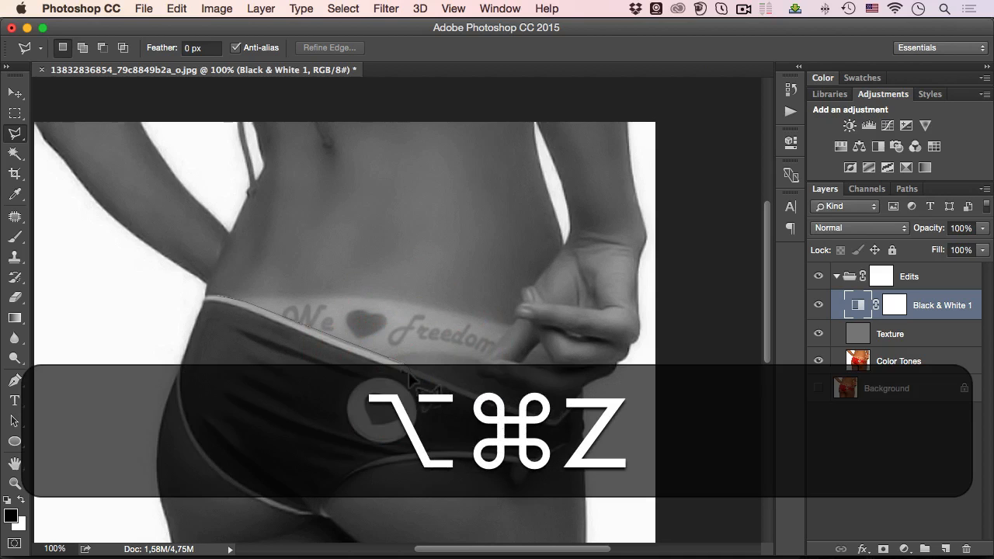
super+click(409, 350)
click(448, 368)
key(Escape)
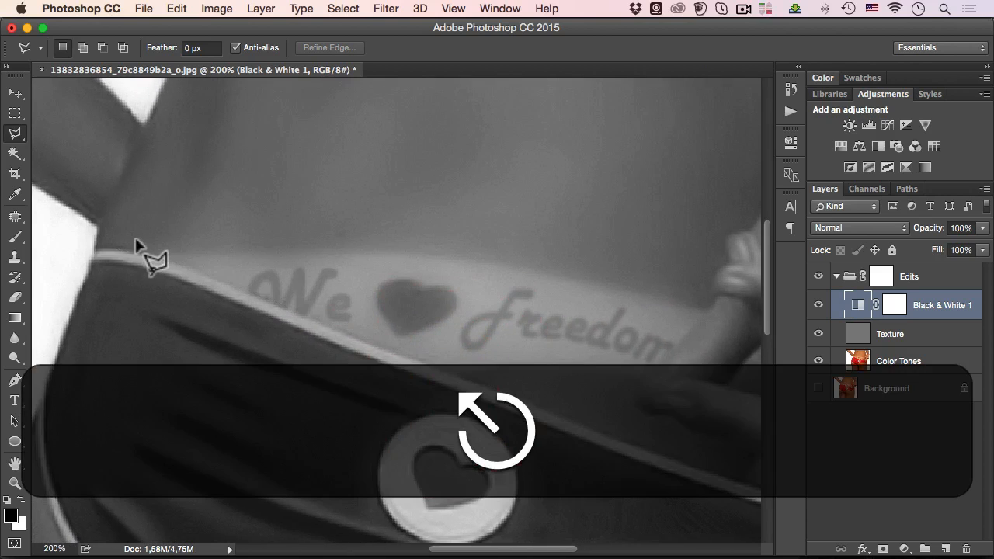
Step: Start a polygonal selection along the upper edge of the waistband, from the hip towards the hand
click(122, 251)
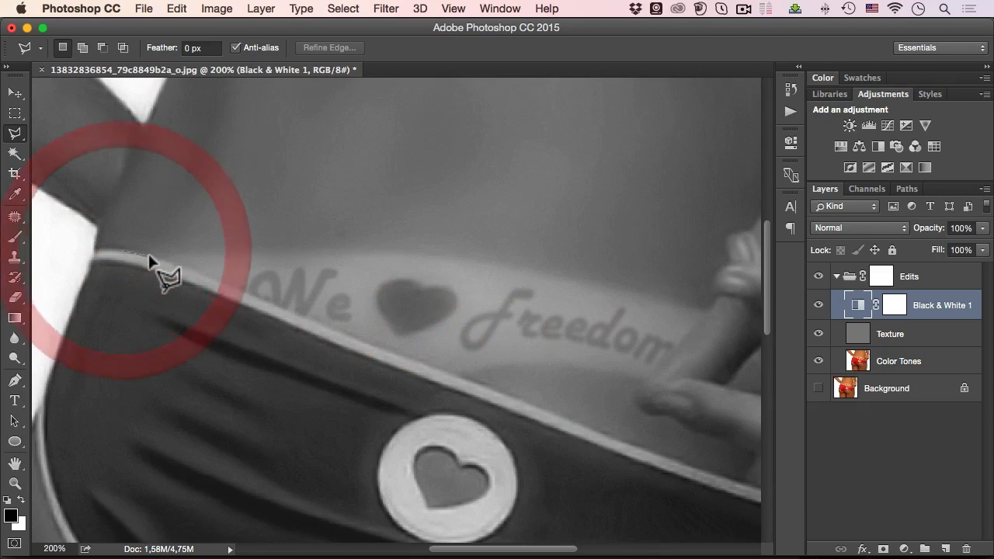
click(153, 258)
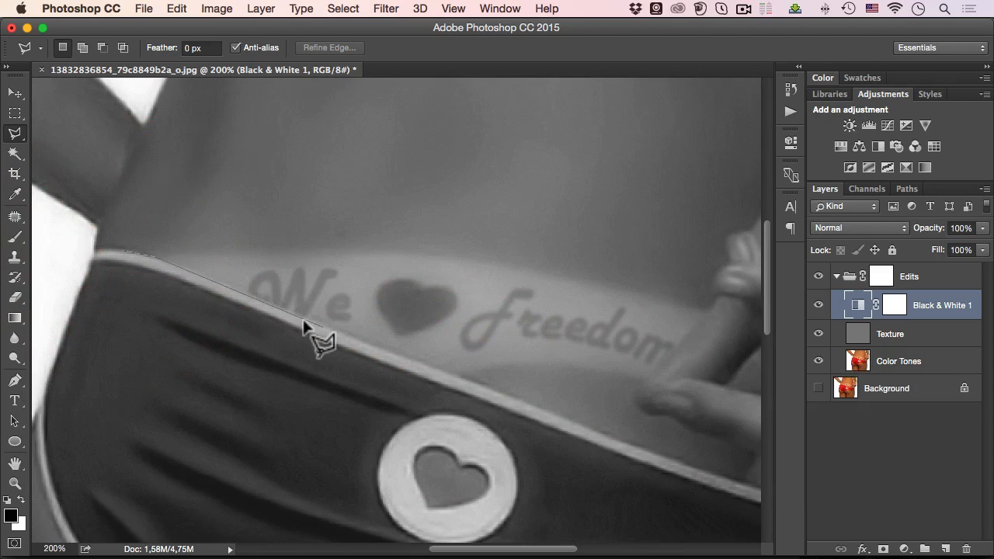
click(183, 270)
click(543, 410)
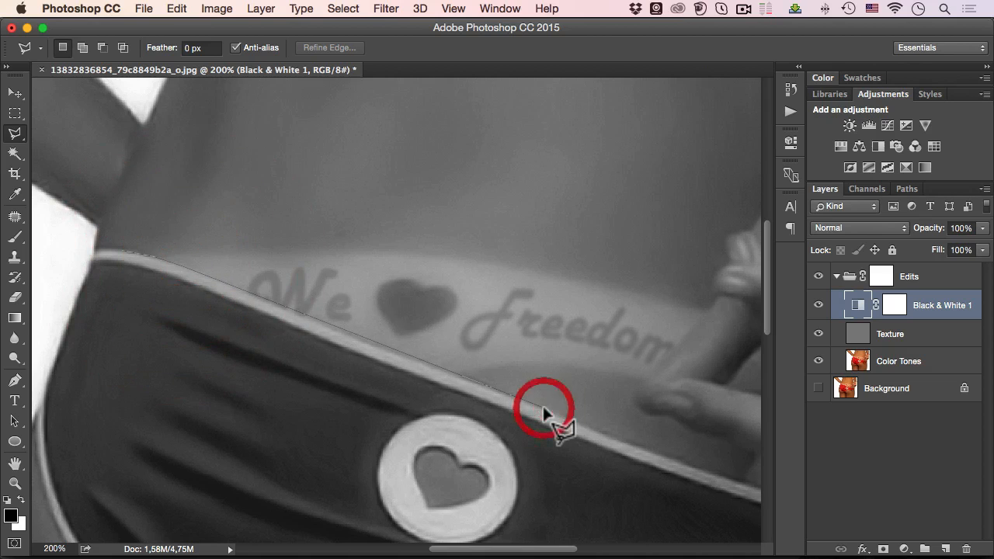
Step: Continue the polygonal selection off the waistband, around the fingertips beside the tattoo and up onto the lower back
key(space)
drag(526, 388, 359, 387)
click(408, 388)
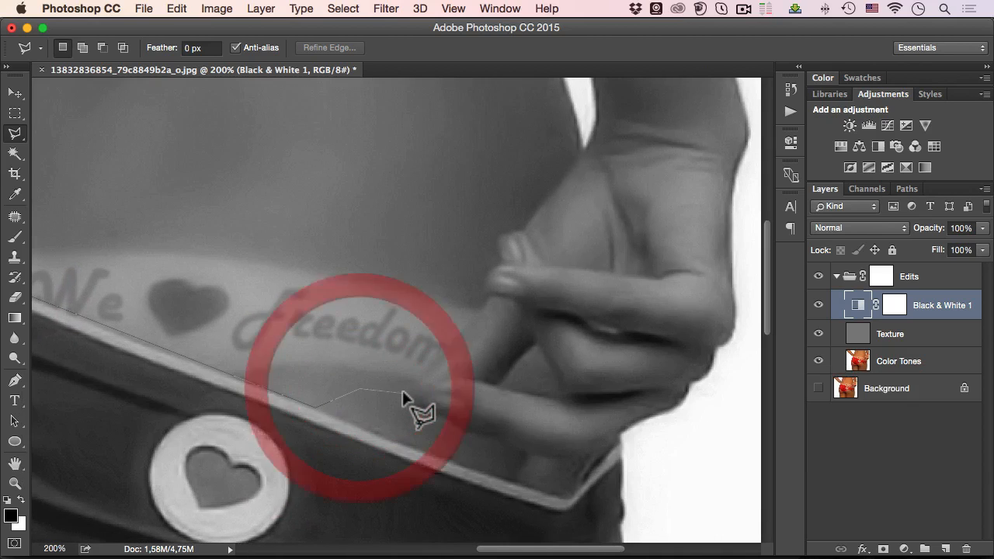
click(413, 386)
click(419, 378)
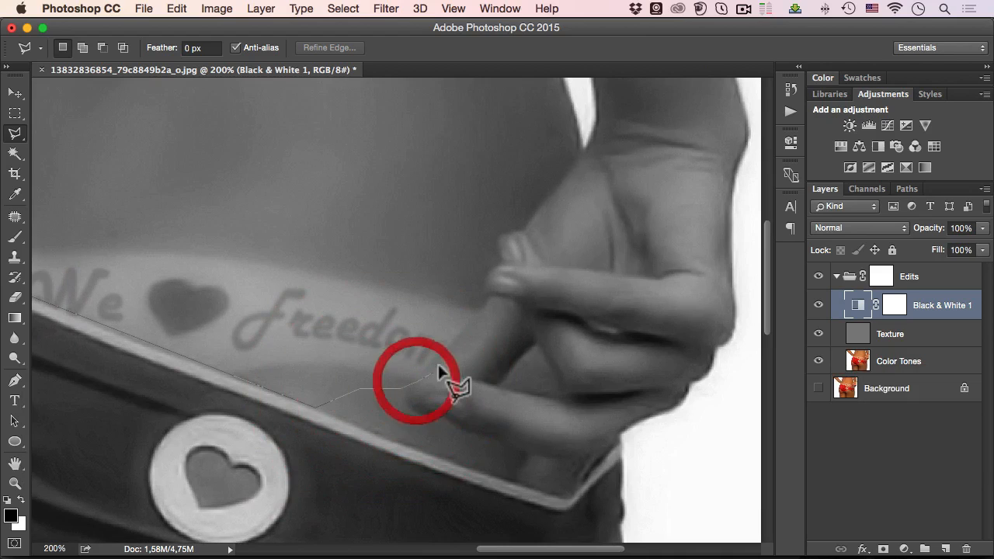
click(486, 305)
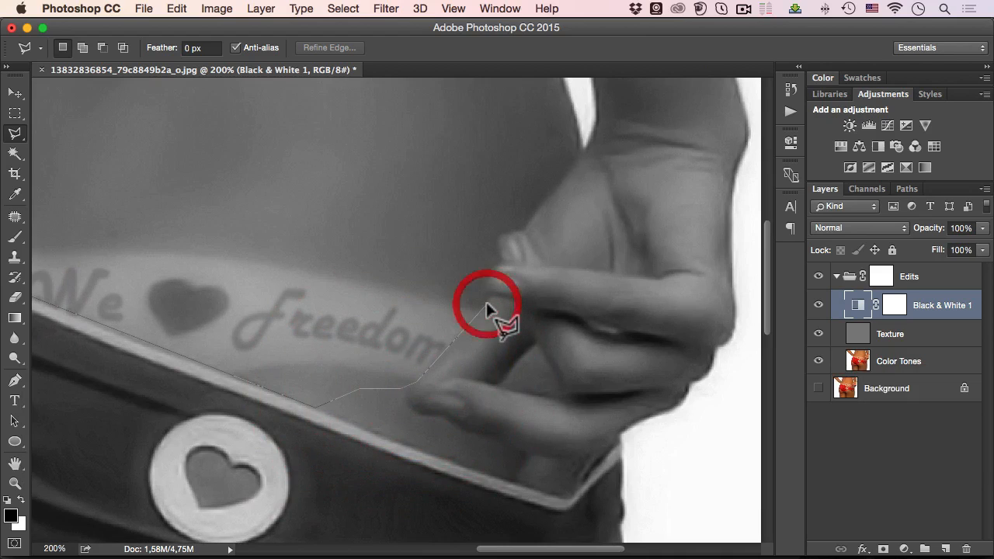
click(453, 203)
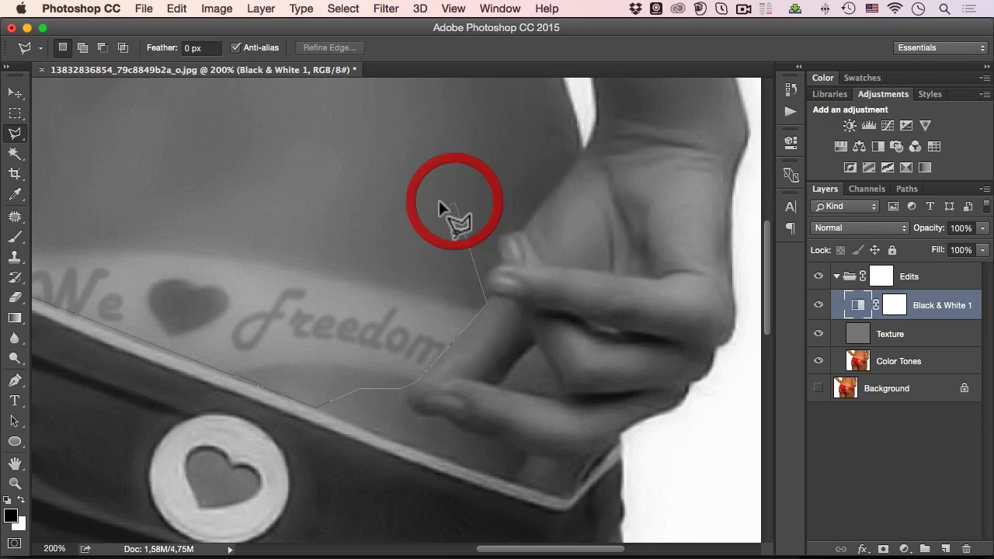
Step: Carry the selection outline across the back and down the opposite side of the waist, closing it at the waistband starting point
click(515, 116)
drag(452, 109, 565, 310)
click(542, 135)
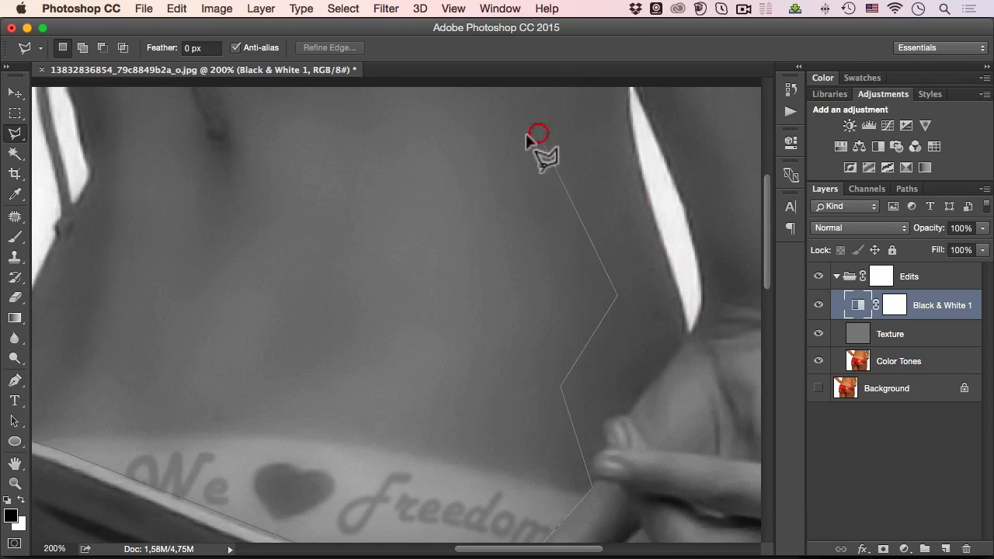
click(241, 138)
click(109, 251)
click(56, 325)
mouse_move(286, 259)
mouse_down()
mouse_move(262, 231)
mouse_move(563, 145)
mouse_up()
click(381, 199)
click(266, 299)
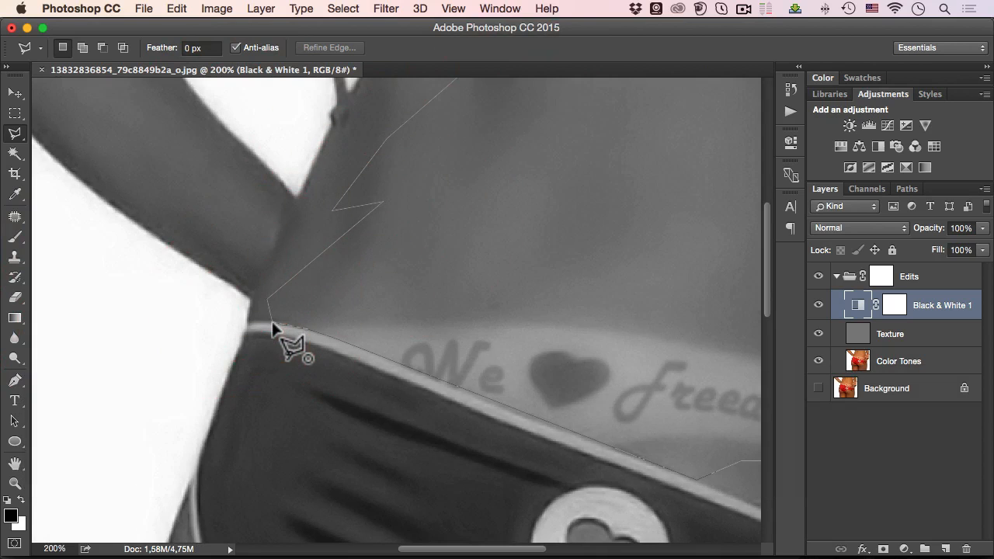
click(277, 328)
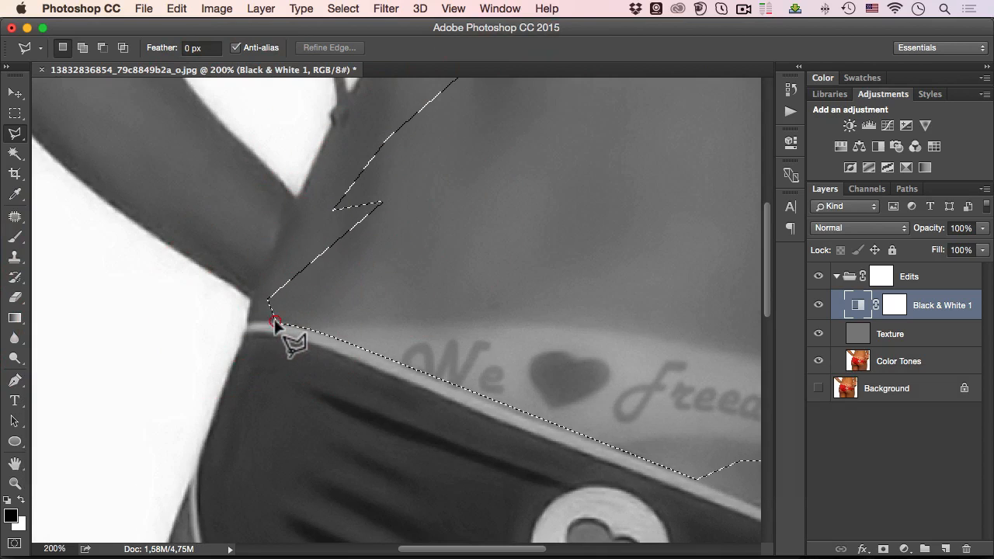
Step: Use the freehand Lasso to extend the selection to the outer back skin and the patch between fingers and waistband
drag(466, 288, 224, 304)
alt+click(319, 305)
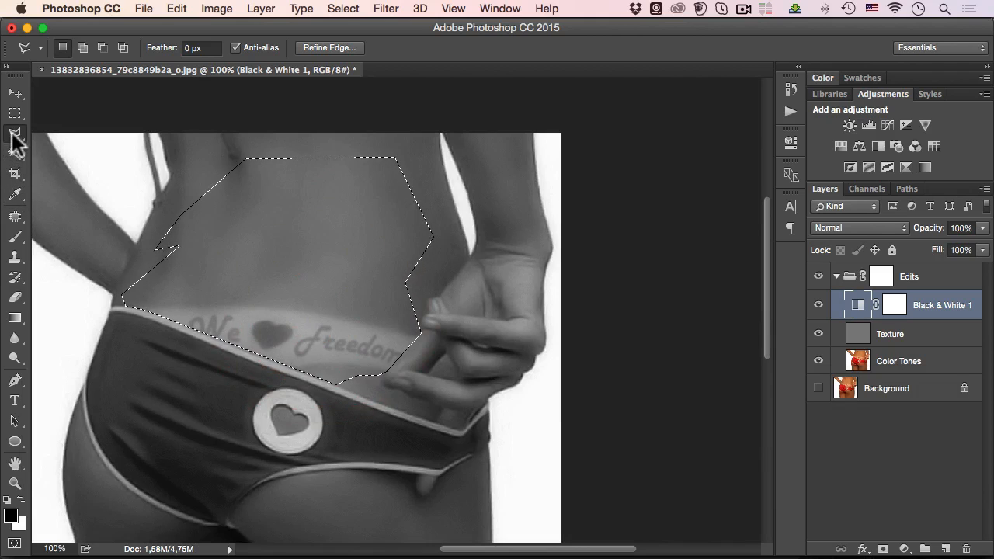
drag(13, 135, 54, 129)
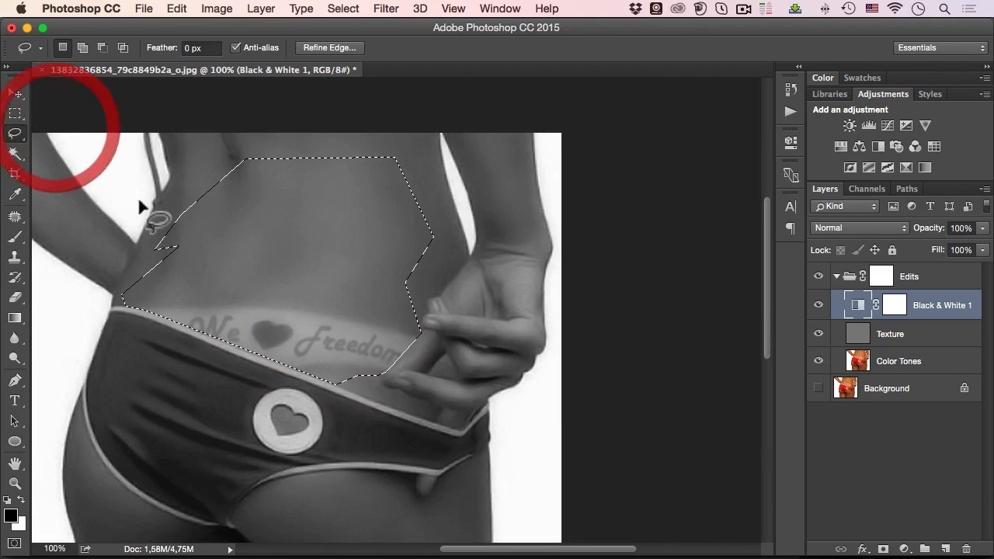
key(shift)
mouse_move(124, 297)
mouse_down()
mouse_move(148, 244)
mouse_move(236, 142)
mouse_move(355, 135)
mouse_move(419, 164)
mouse_move(445, 231)
mouse_move(429, 277)
mouse_up()
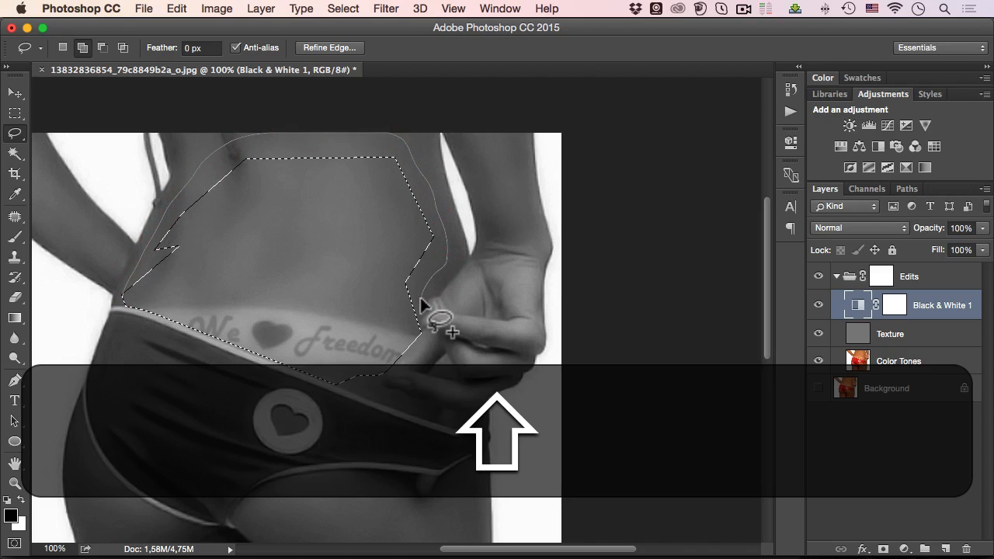
mouse_move(419, 311)
mouse_down()
mouse_move(419, 332)
mouse_move(377, 358)
mouse_up()
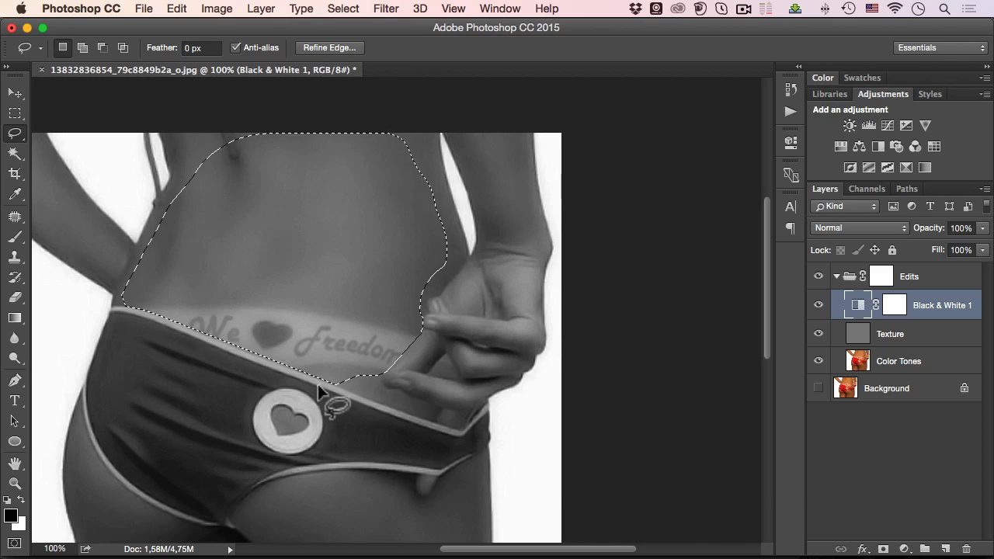
key(shift)
mouse_move(348, 369)
mouse_down()
mouse_move(392, 403)
mouse_move(339, 386)
mouse_up()
Step: Save the selection as a new channel named "Tanned Skin Selection"
click(354, 9)
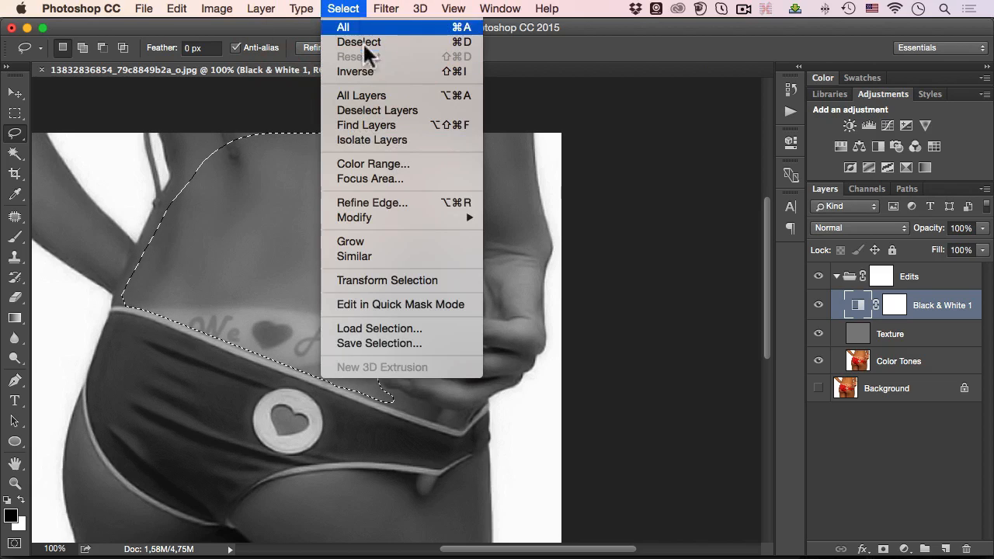
click(375, 343)
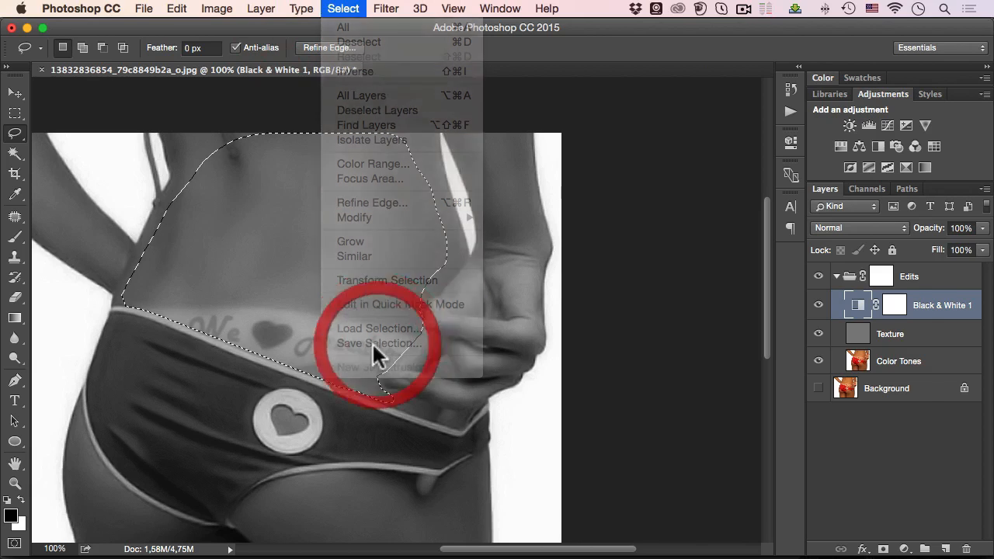
text(T)
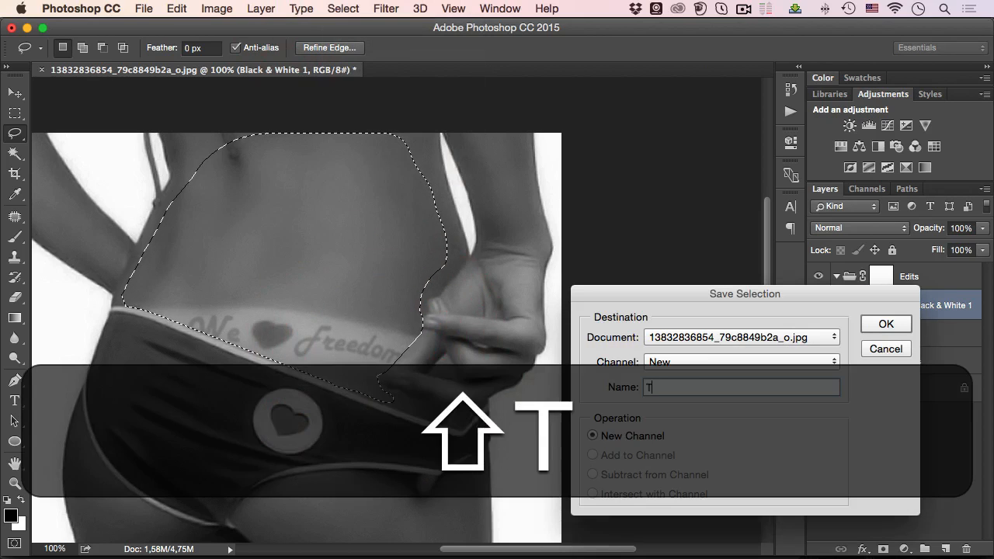
text(anned Ski)
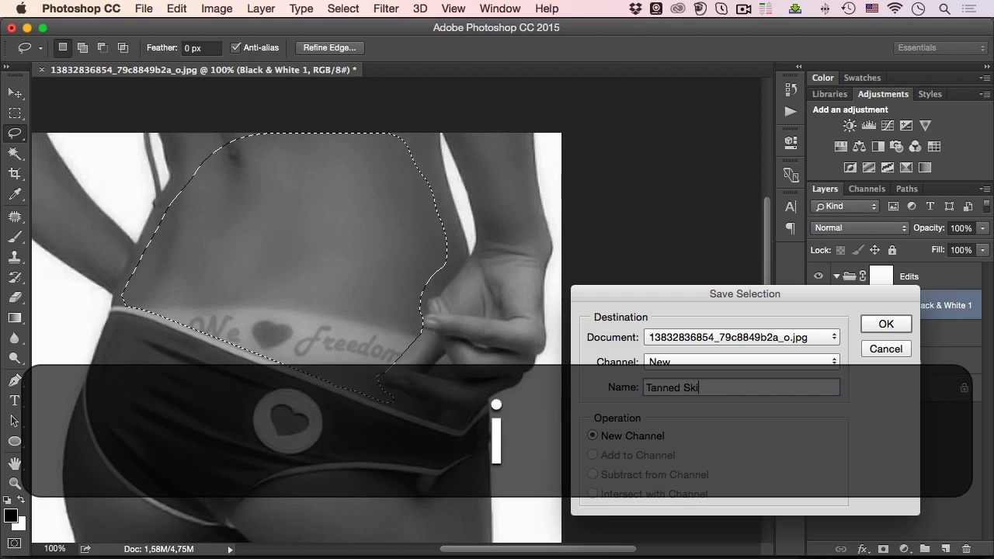
text(n Selection)
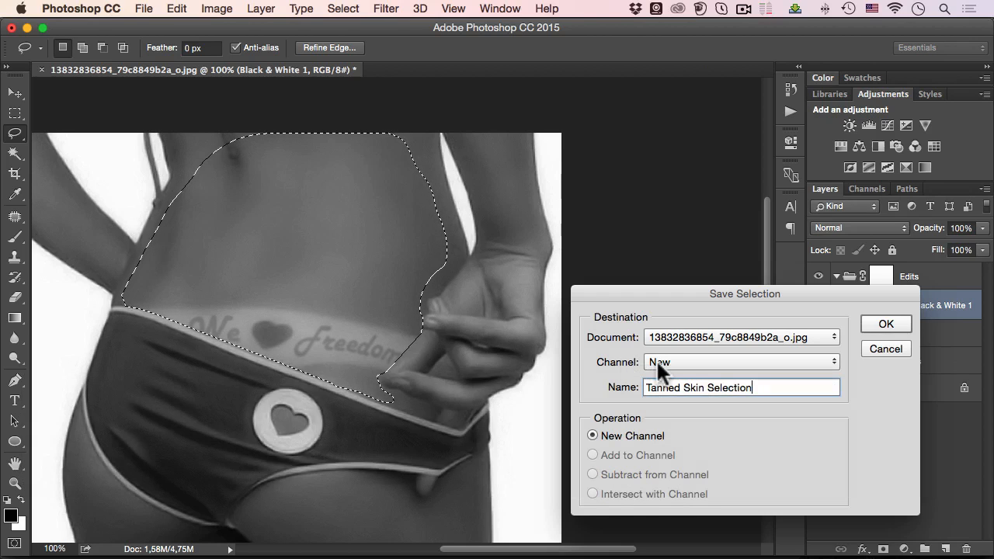
click(882, 325)
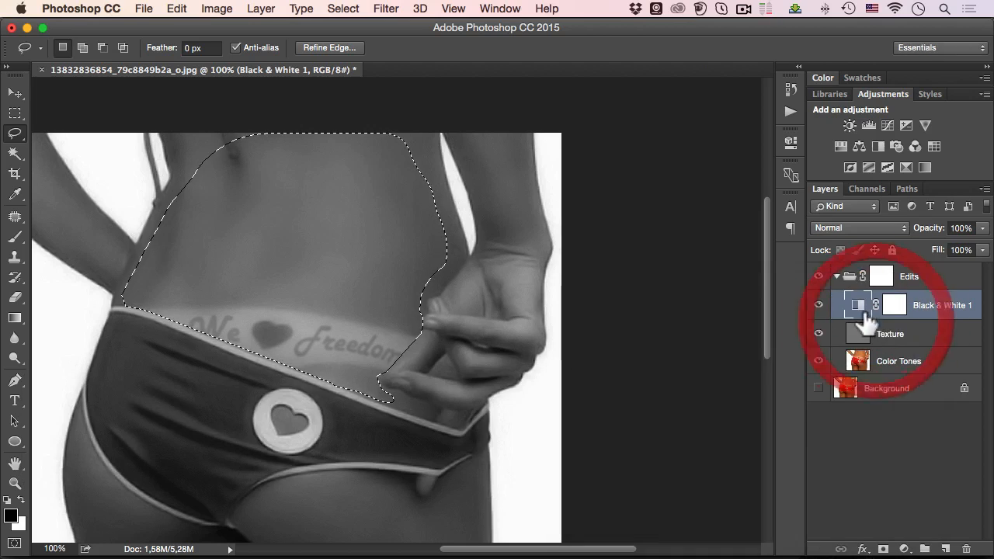
Step: Check the saved Tanned Skin Selection channel, clear the active selection and reload it from that channel
click(868, 189)
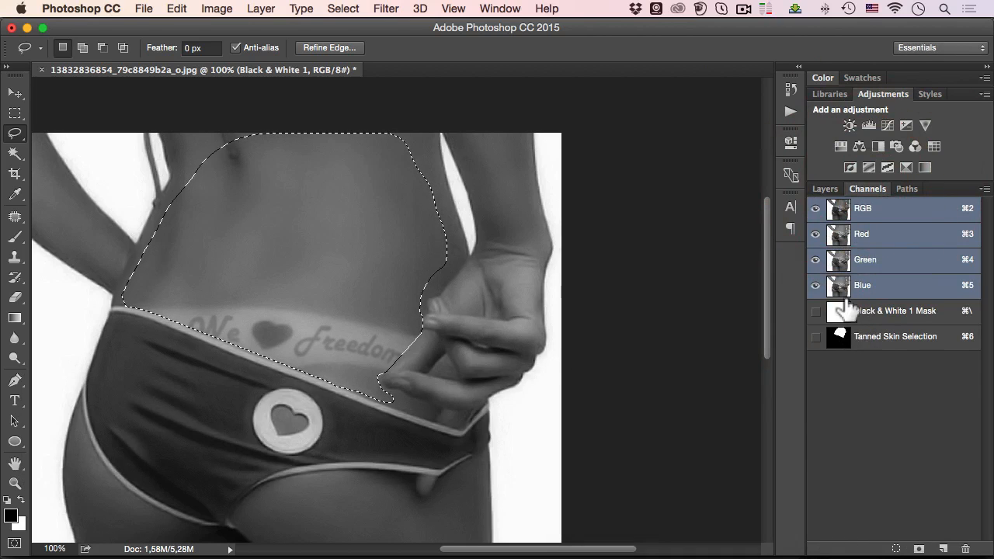
click(826, 189)
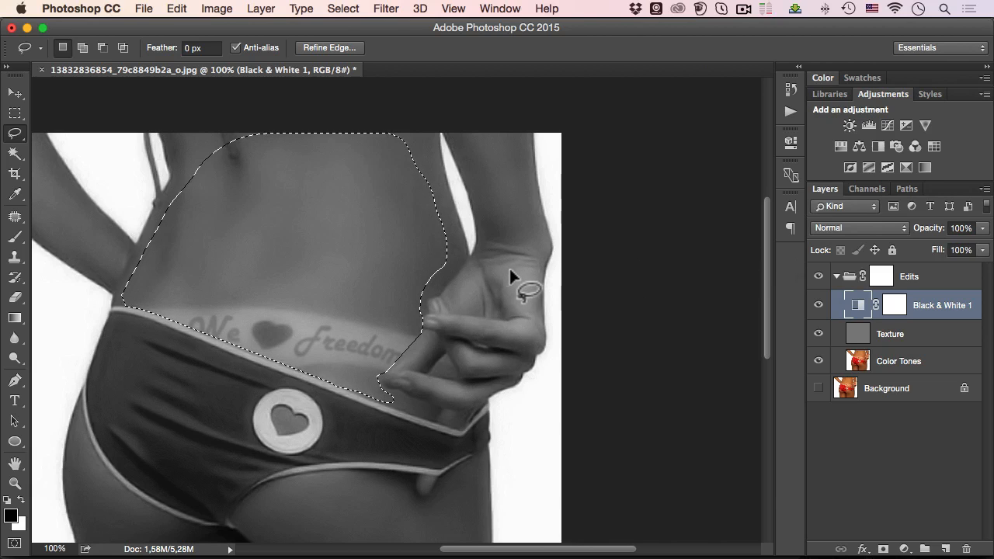
key(super+d)
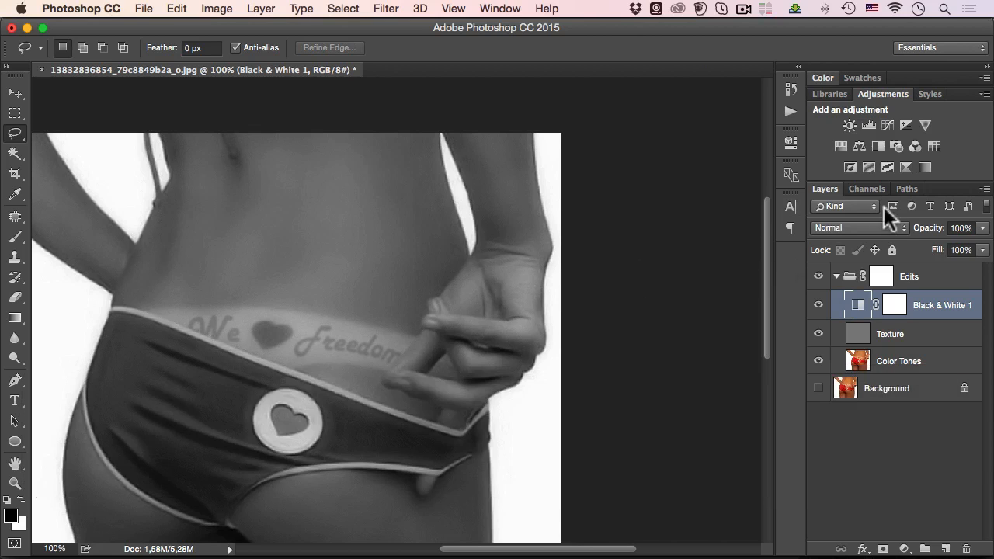
click(874, 190)
super+click(839, 336)
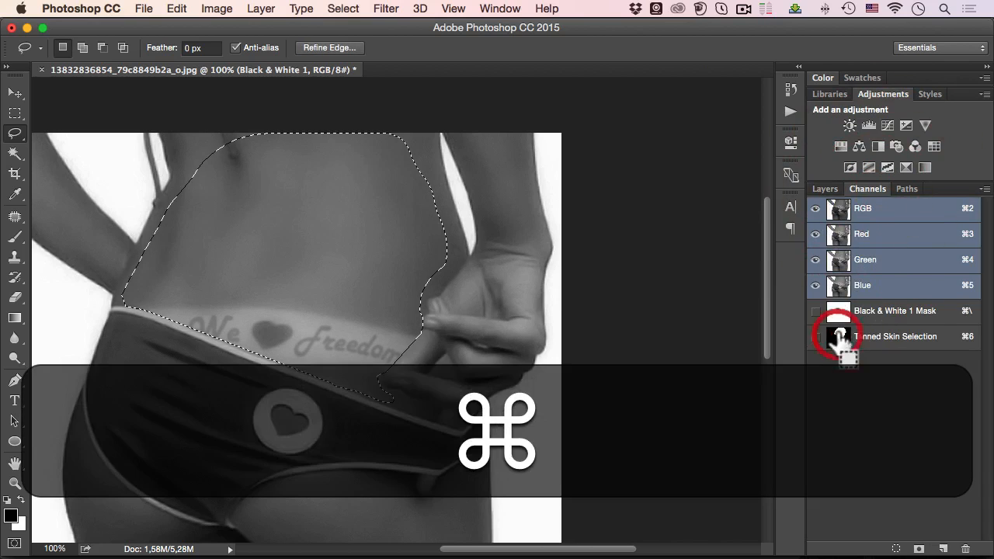
click(824, 190)
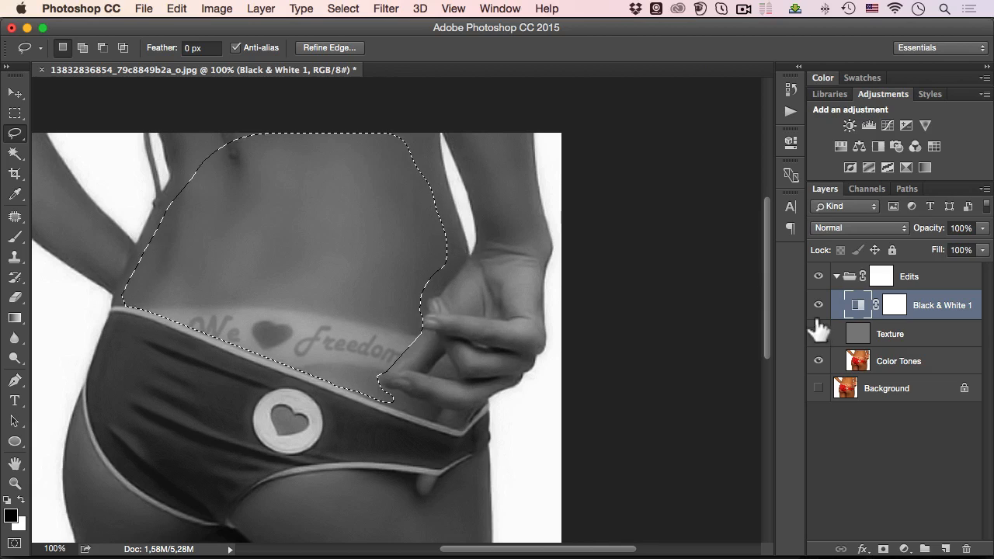
Step: Clone clean skin texture over the tattoo inside the selection on the Texture layer, using a 90 px Clone Stamp brush
click(864, 344)
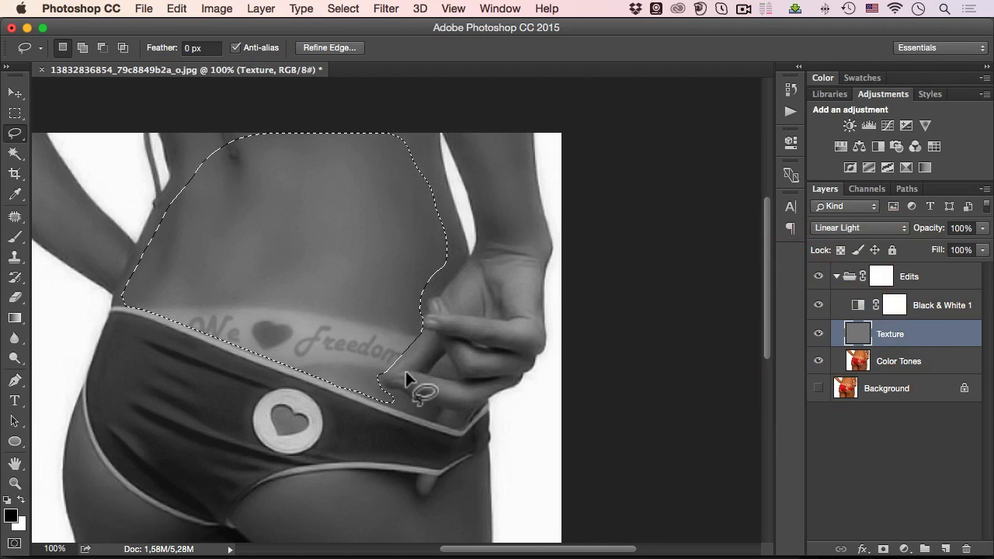
click(14, 257)
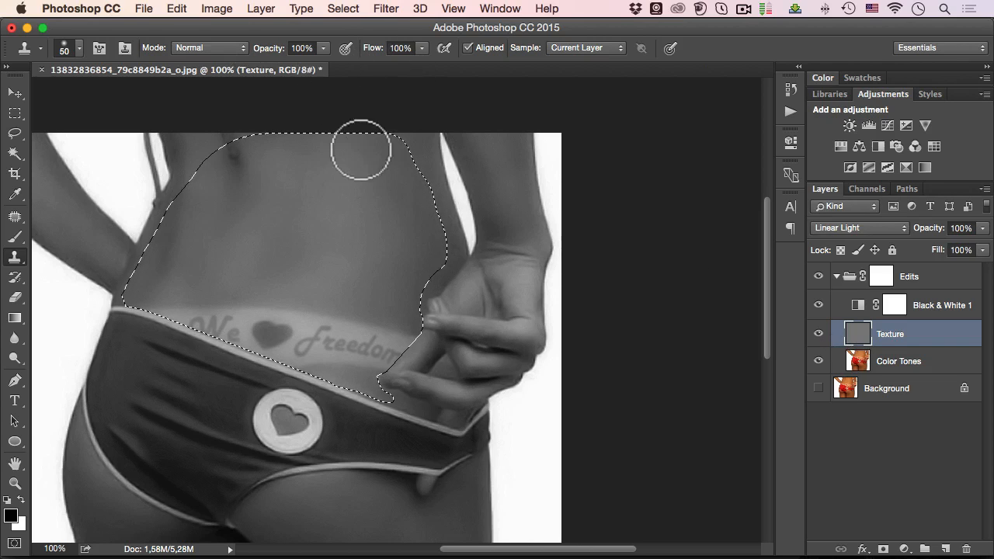
key(bracketright)
key(bracketright)
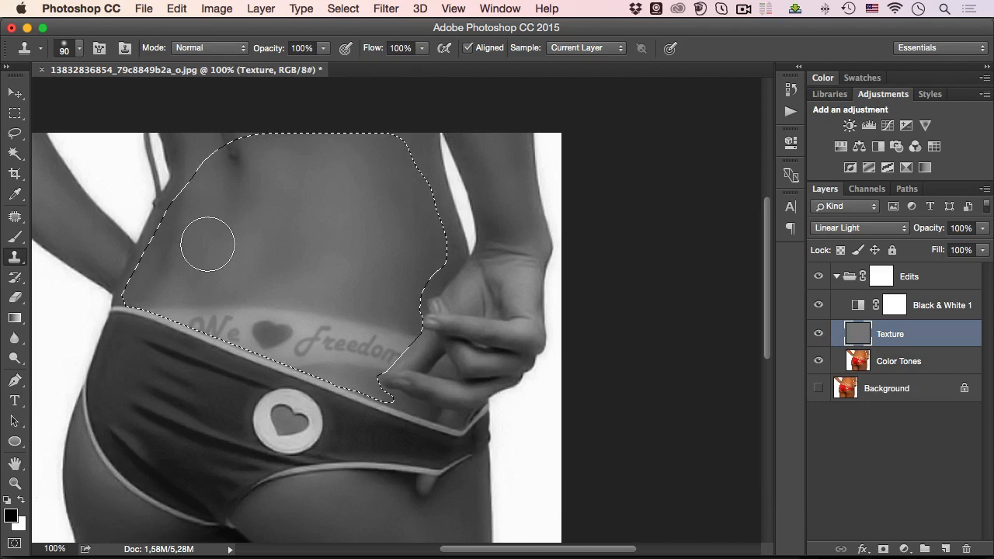
key(alt)
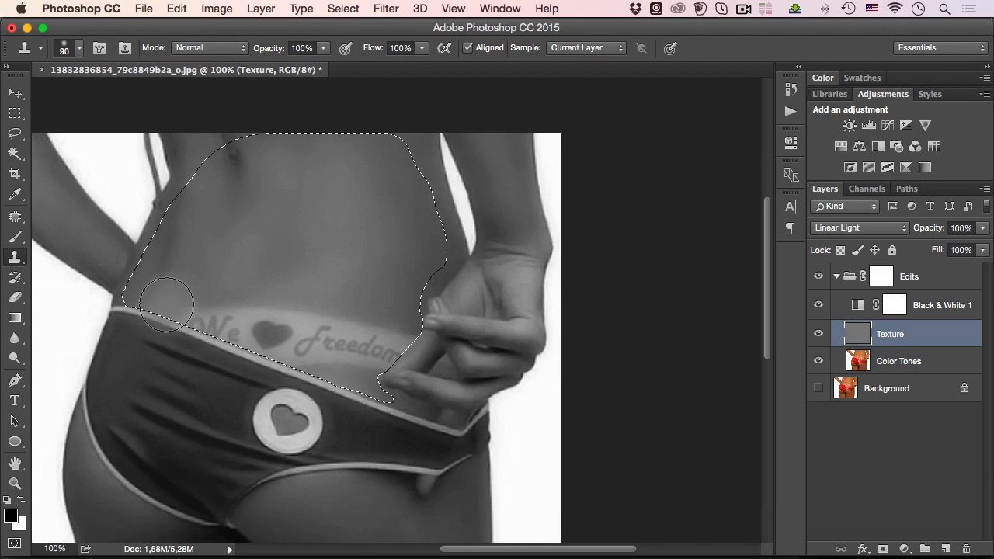
key(alt)
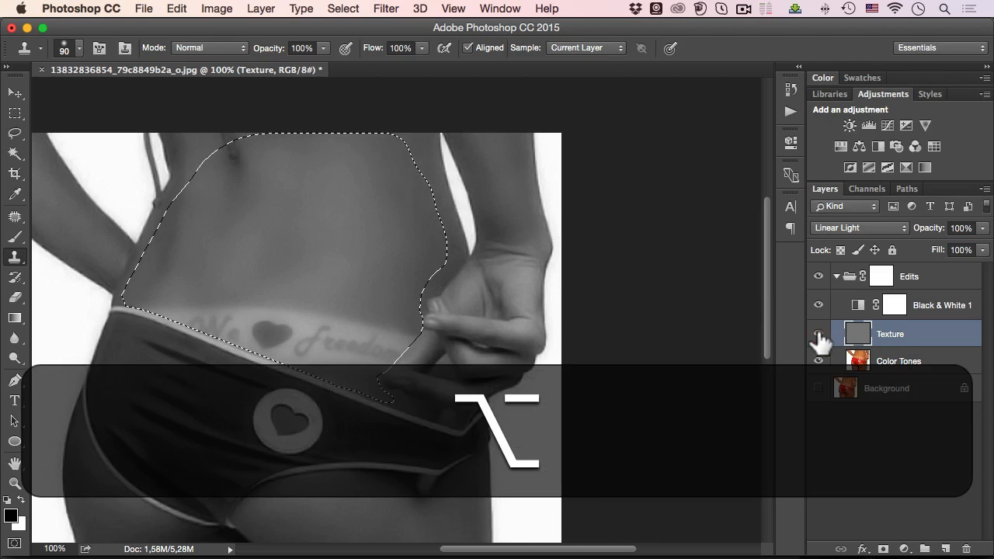
Step: Examine the cloned area with only the Texture layer visible, then show the other layers in the Edits group again
alt+click(818, 335)
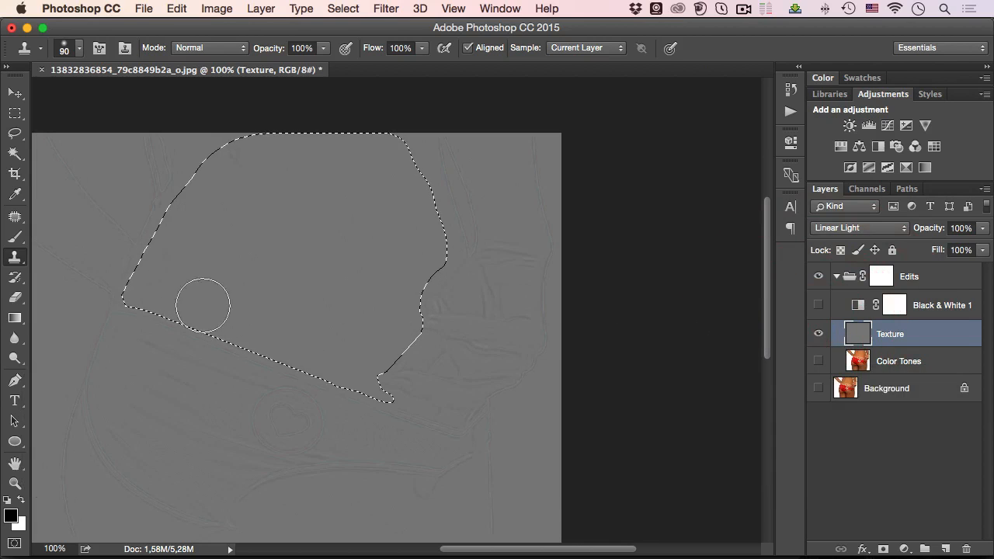
super+click(284, 321)
drag(370, 344, 469, 362)
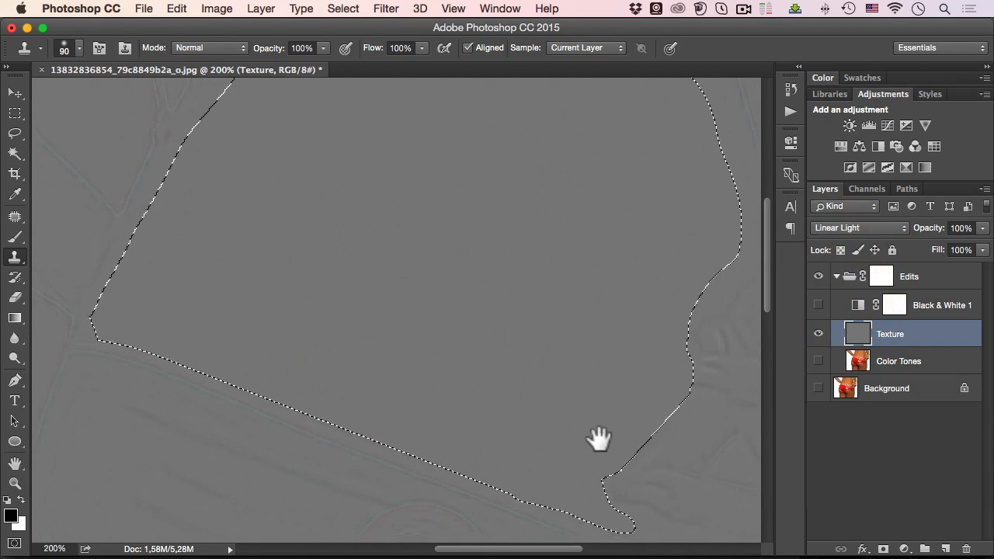
alt+click(471, 390)
drag(453, 335, 366, 306)
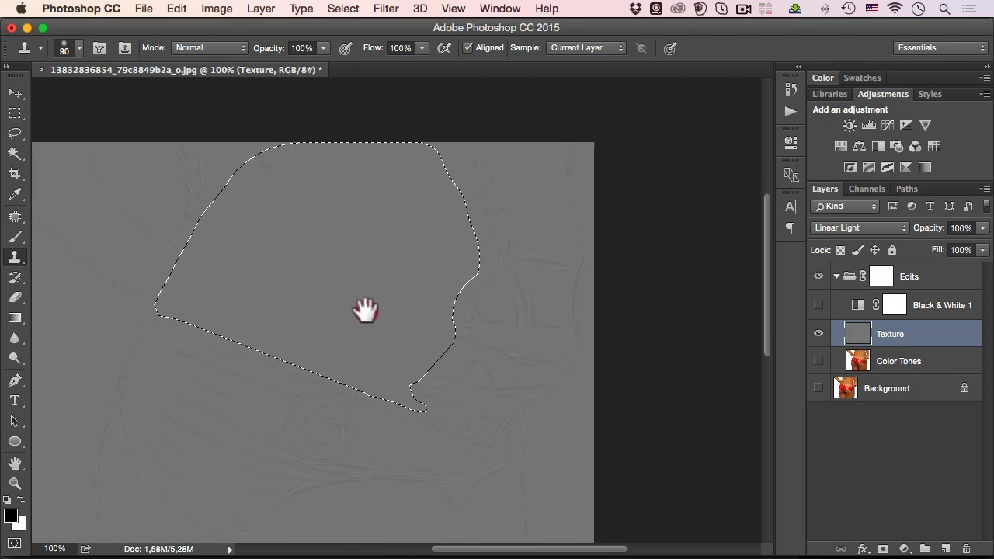
alt+click(818, 334)
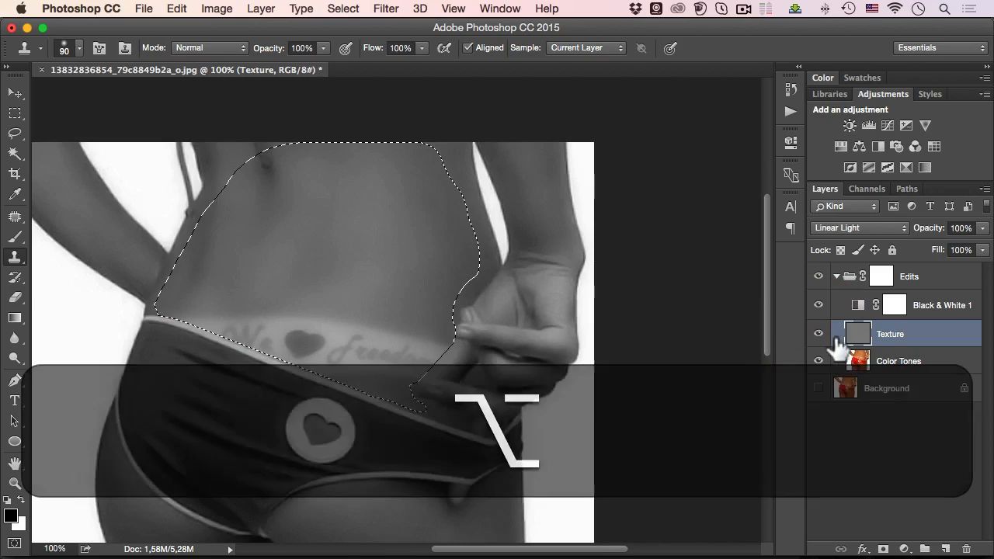
Step: Delete the Black & White 1 adjustment layer along with its layer mask
click(858, 362)
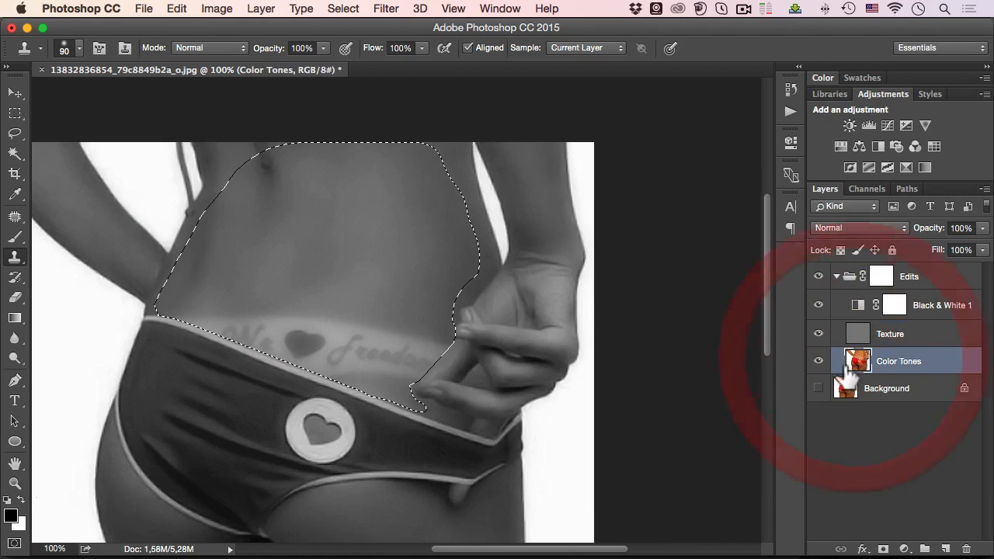
click(818, 305)
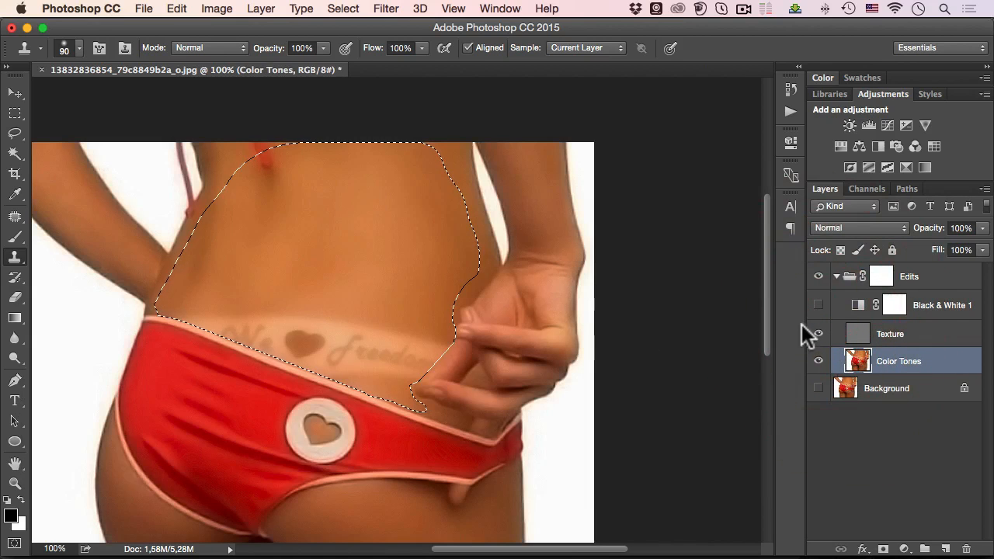
click(932, 311)
click(966, 549)
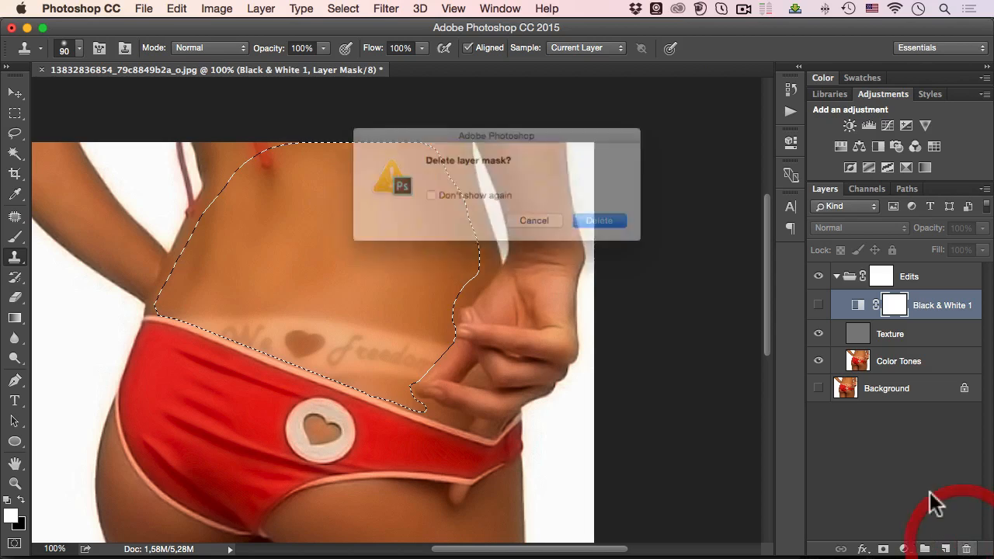
click(608, 226)
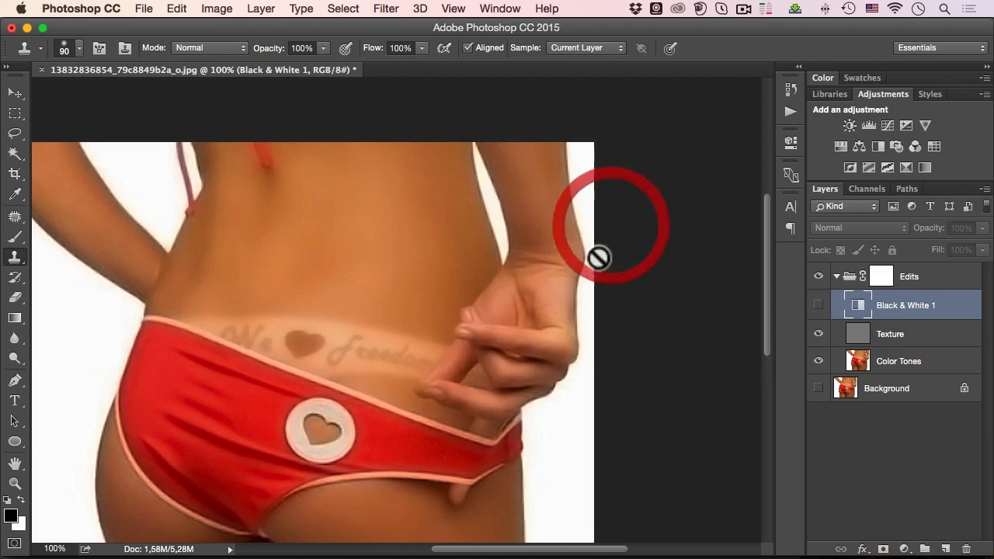
click(966, 549)
click(606, 223)
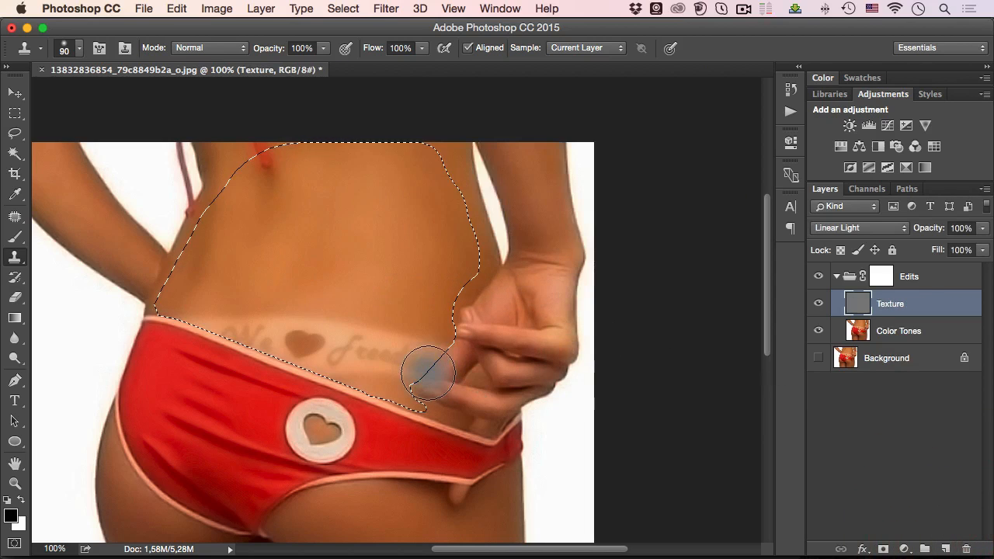
Step: On the Color Tones layer, blend sampled tanned skin over the tattoo with a 100 px Mixer Brush, undoing the strokes that smear red
click(893, 338)
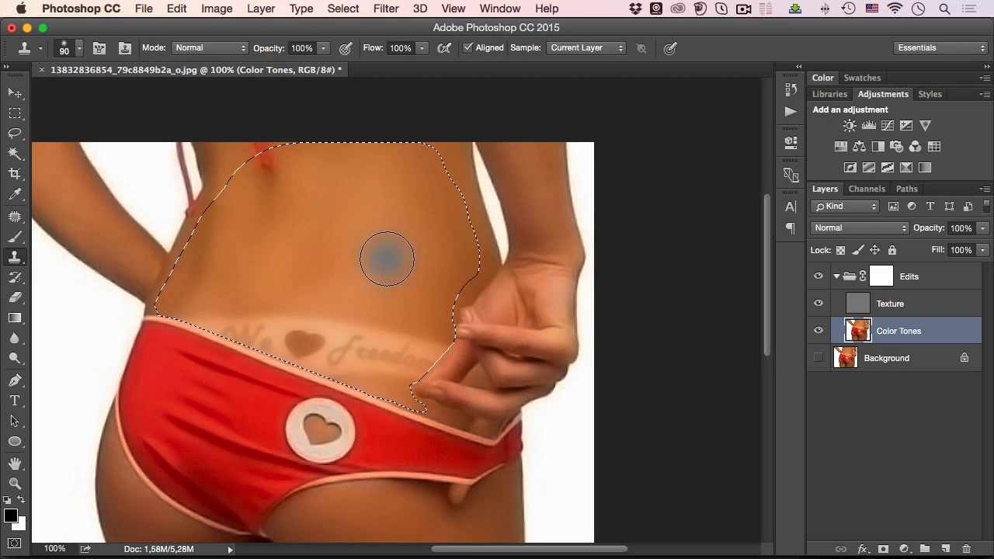
mouse_move(14, 236)
mouse_down()
mouse_move(60, 232)
mouse_move(90, 276)
mouse_up()
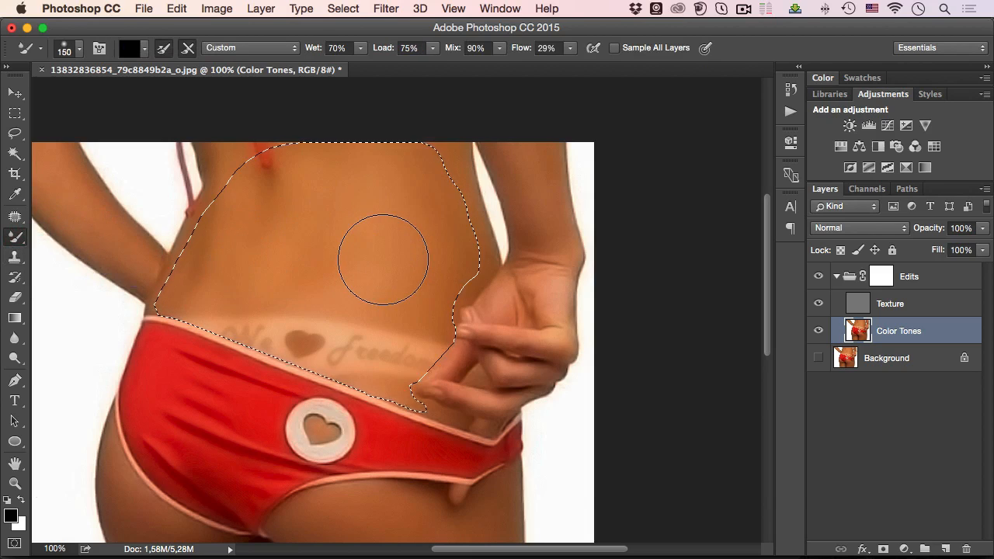
key(bracketleft)
key(bracketleft)
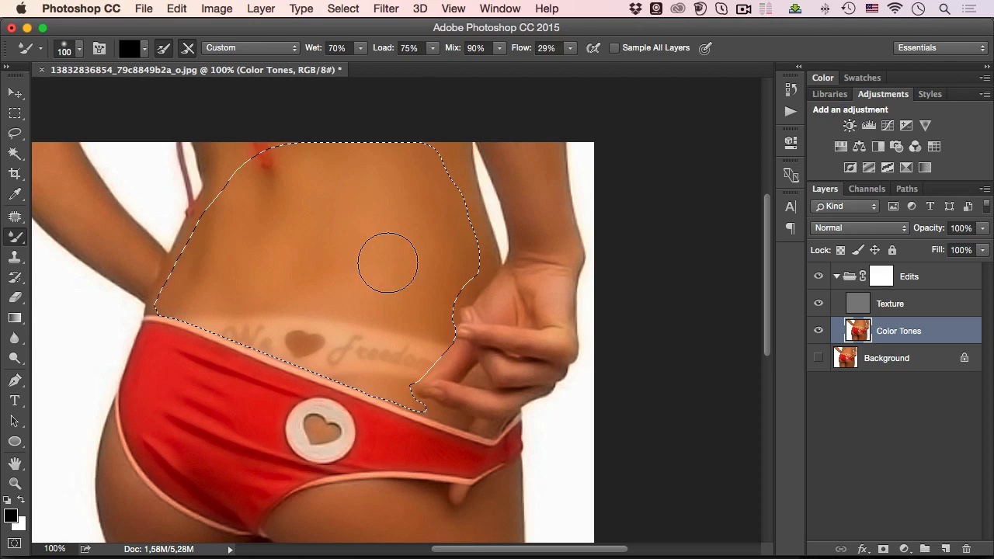
key(alt)
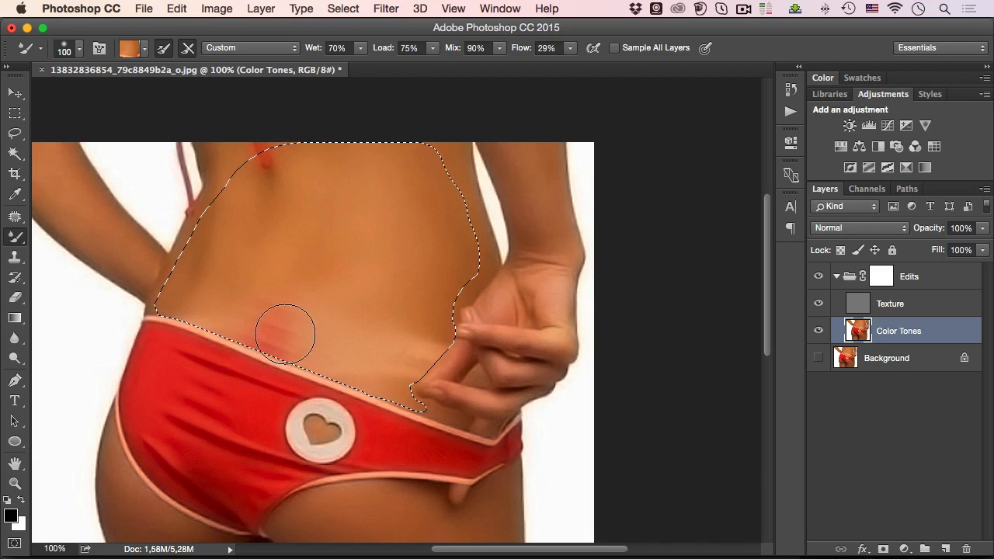
key(super+z)
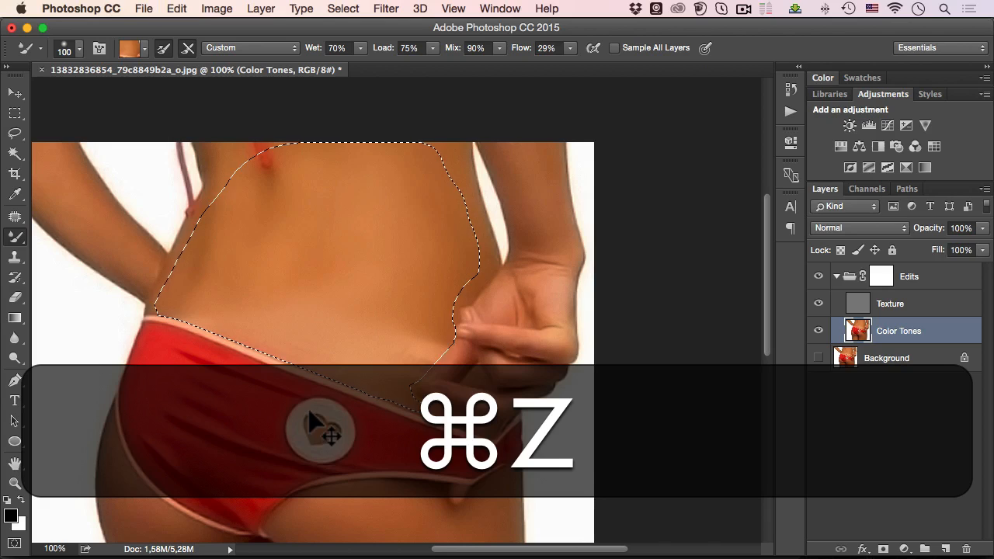
key(alt+super+z)
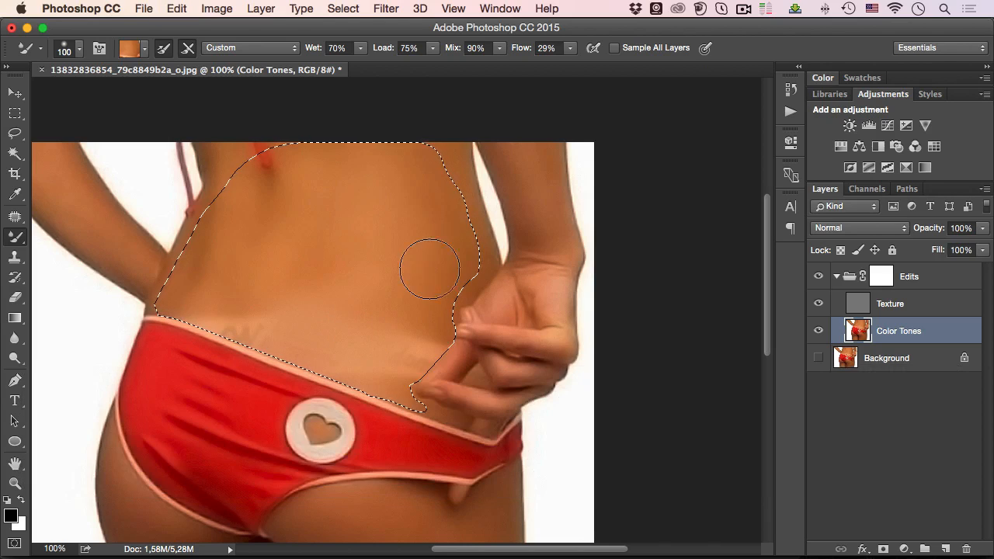
Step: Even out the remaining skin tones above the waistband with the Mixer Brush, reducing it to 70 px, and clear the selection
key(alt)
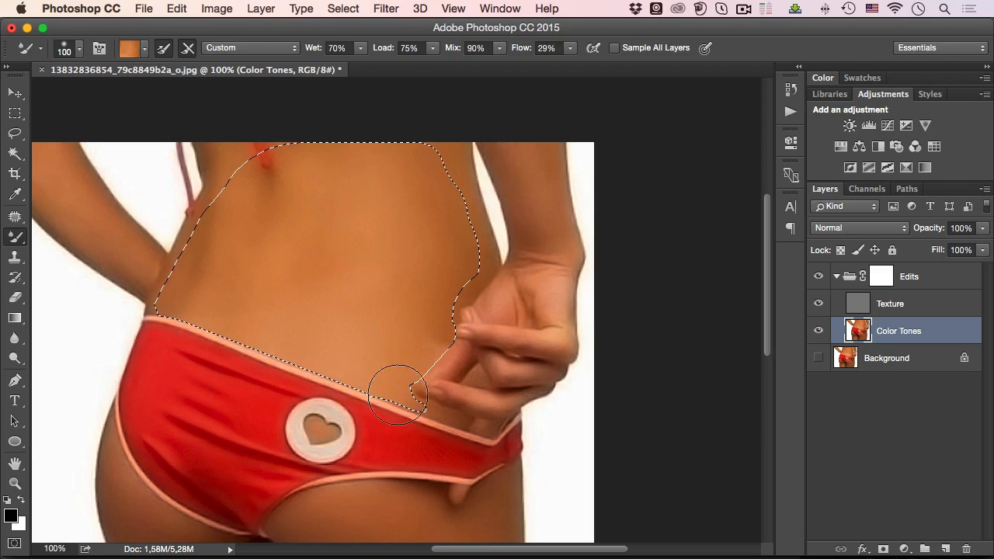
key(alt)
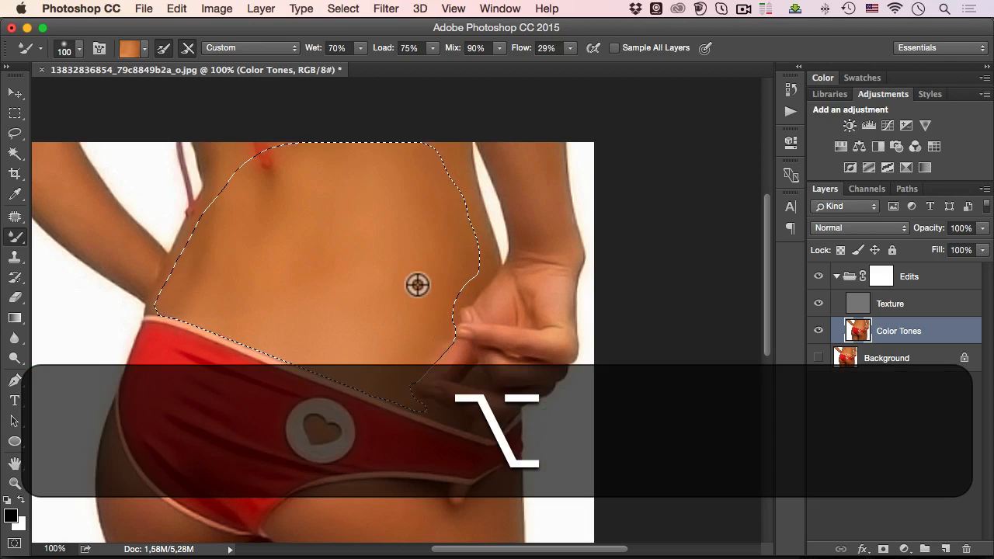
key(bracketleft)
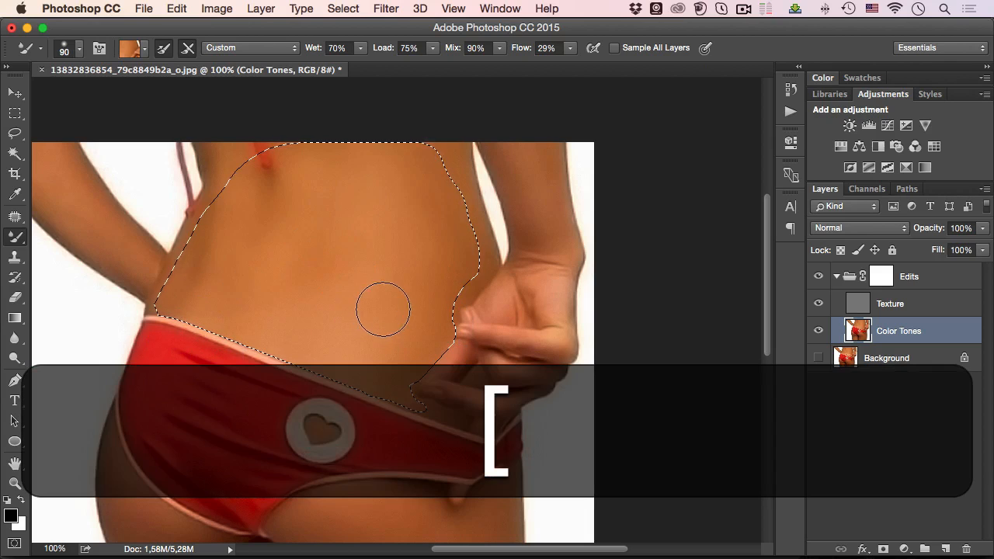
alt+click(436, 353)
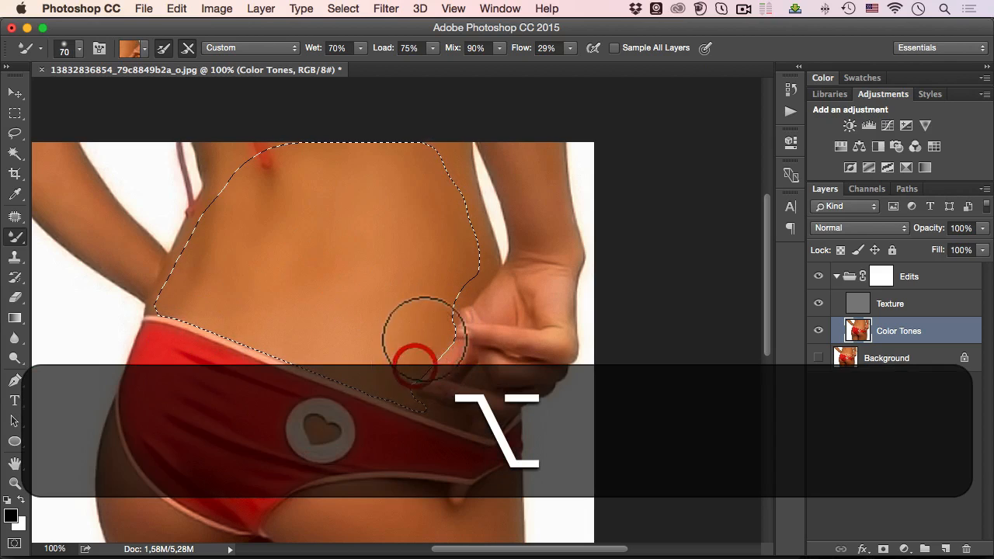
mouse_move(384, 345)
mouse_down()
mouse_move(368, 373)
mouse_move(292, 324)
mouse_up()
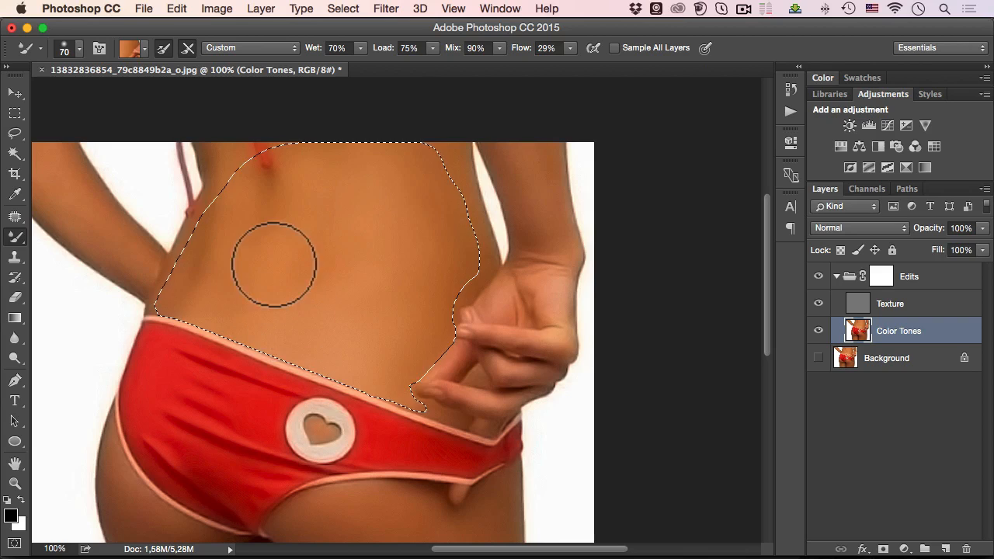
mouse_move(274, 264)
mouse_down()
mouse_move(277, 233)
mouse_move(249, 271)
mouse_move(266, 255)
mouse_move(226, 260)
mouse_up()
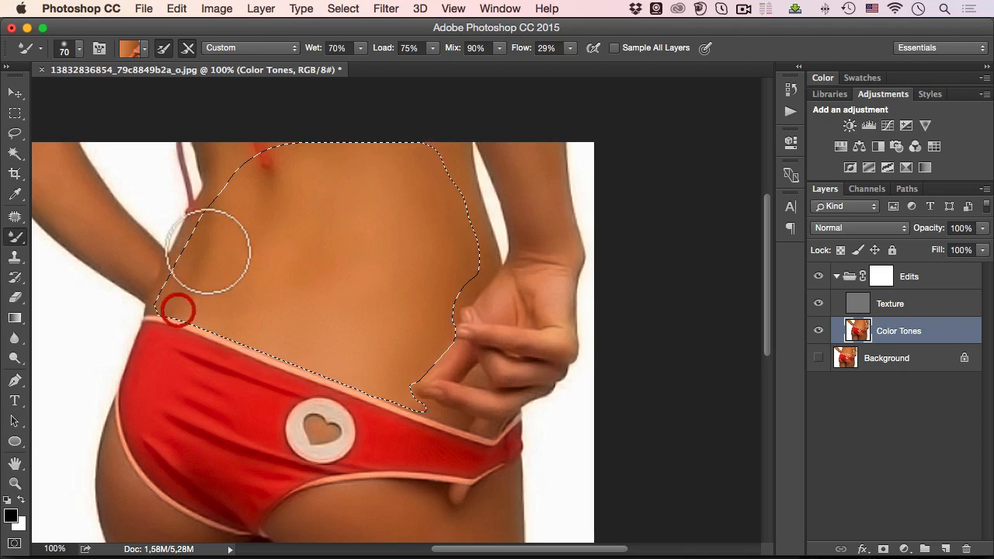
drag(177, 292, 77, 284)
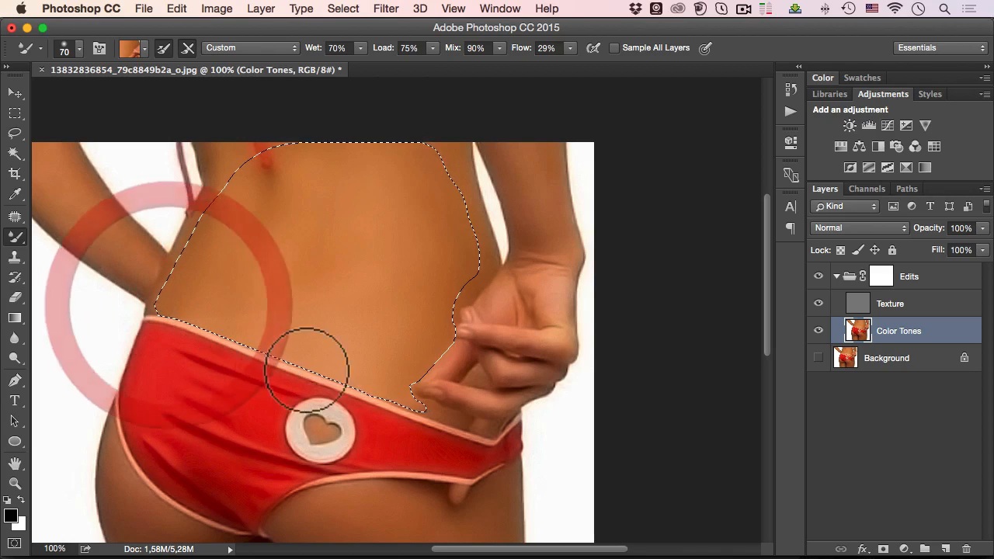
mouse_move(307, 290)
mouse_down()
mouse_move(321, 305)
mouse_move(349, 206)
mouse_move(295, 365)
mouse_up()
mouse_move(295, 319)
mouse_down()
mouse_move(293, 357)
mouse_move(257, 321)
mouse_up()
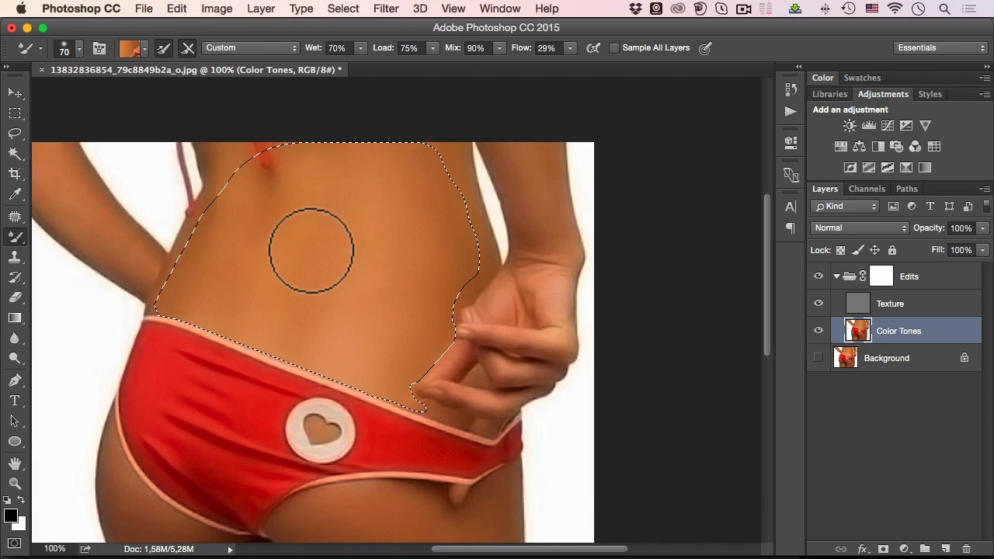
key(super+d)
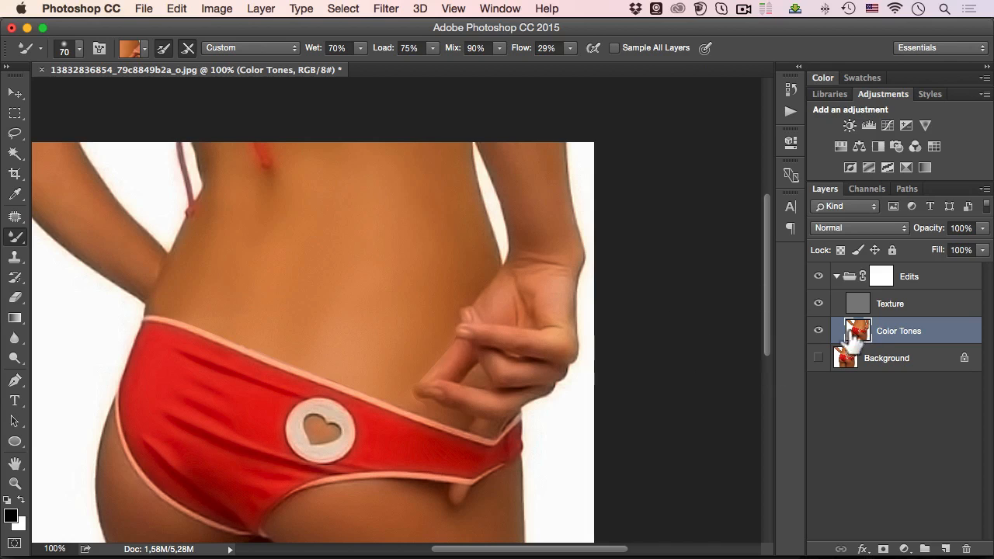
Step: Blend the skin tone beside the lower fingertip near the waistband with a 20 px Mixer Brush, undoing the last stroke
super+click(422, 408)
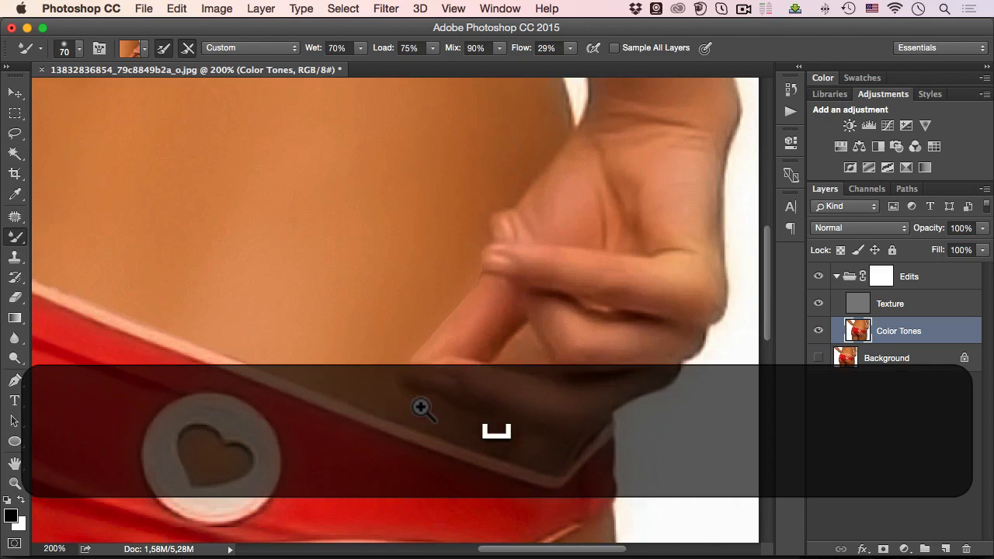
super+click(421, 408)
drag(414, 384, 438, 352)
key(bracketleft)
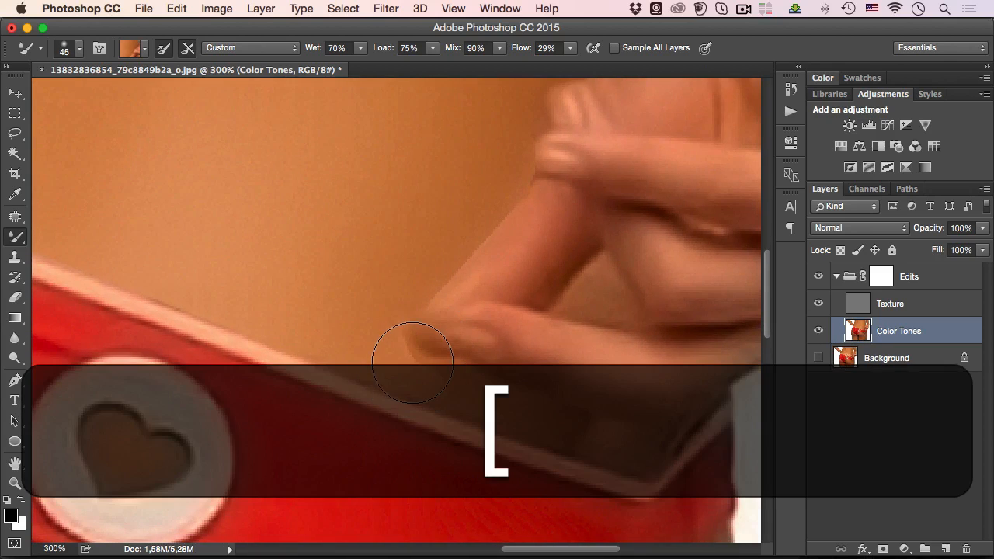
key(bracketleft)
key(bracketleft)
key(bracketright)
key(bracketright)
mouse_move(451, 381)
mouse_down()
mouse_move(400, 364)
mouse_move(409, 373)
mouse_move(393, 352)
mouse_move(394, 308)
mouse_move(373, 331)
mouse_move(380, 334)
mouse_move(404, 285)
mouse_move(430, 274)
mouse_move(484, 215)
mouse_move(455, 244)
mouse_move(466, 244)
mouse_up()
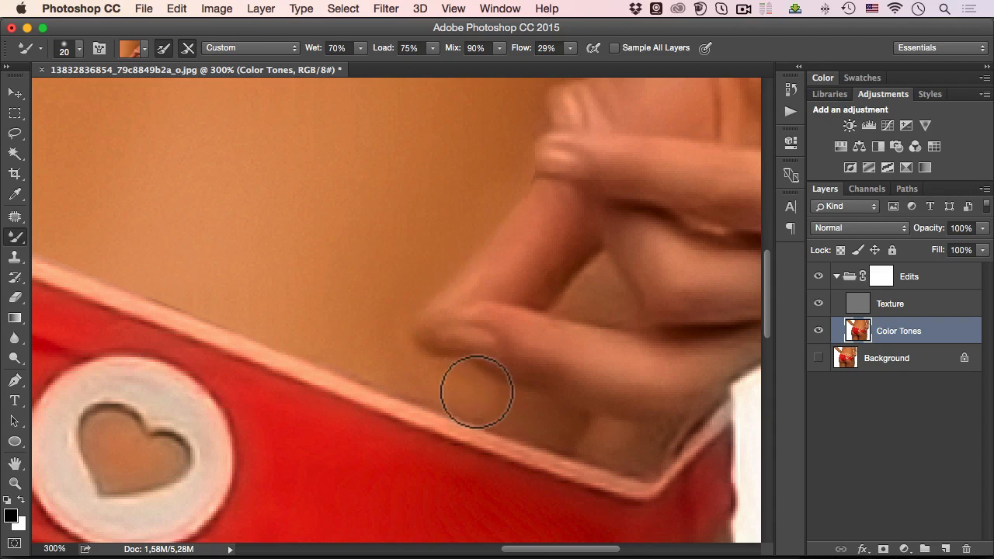
key(super+z)
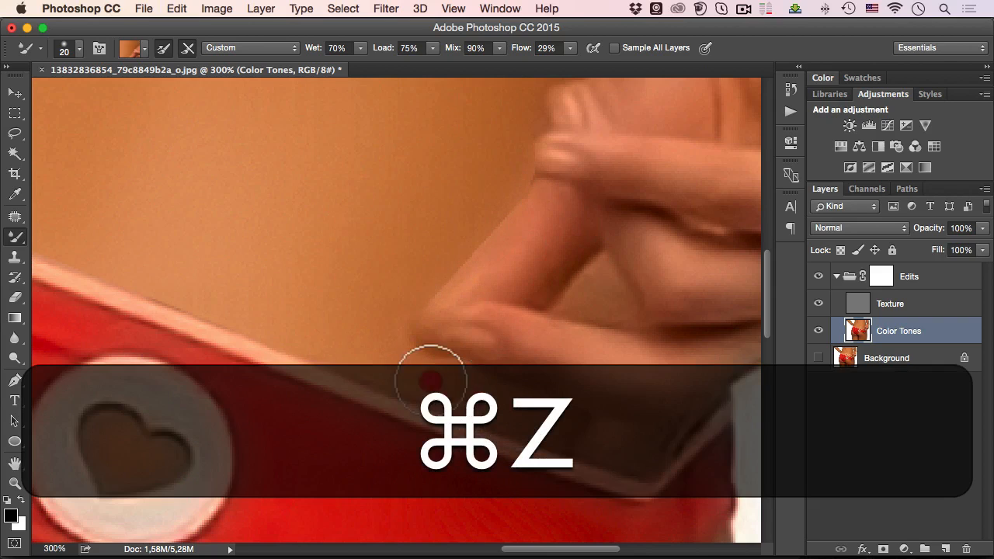
Step: Smooth the color transitions on the skin along the hand and fingertips using the 20 px Mixer Brush
click(417, 372)
mouse_move(401, 350)
mouse_down()
mouse_move(419, 288)
mouse_move(476, 219)
mouse_move(445, 260)
mouse_move(500, 208)
mouse_move(426, 279)
mouse_move(469, 238)
mouse_move(463, 350)
mouse_up()
key(space)
click(508, 311)
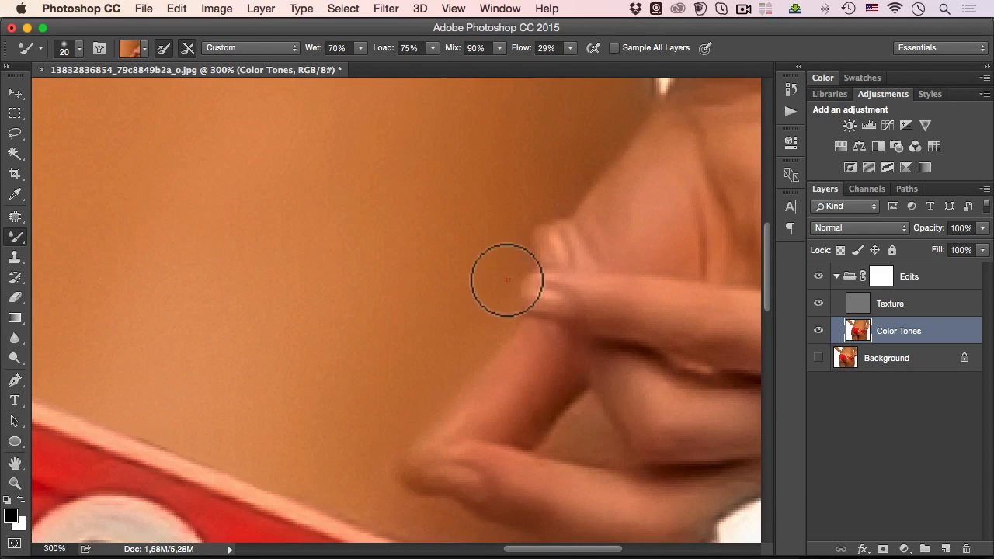
key(space)
drag(503, 281, 470, 389)
alt+click(406, 344)
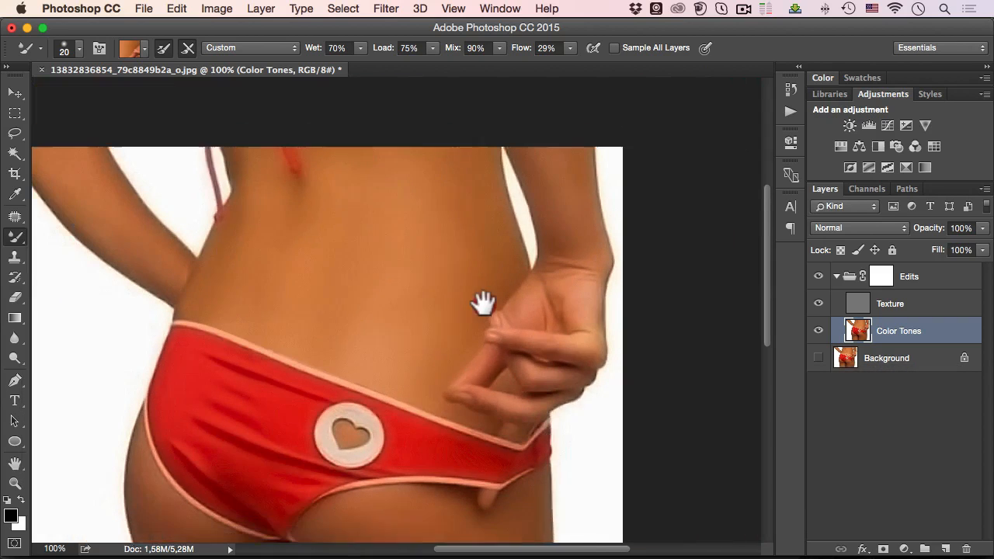
drag(369, 336, 536, 324)
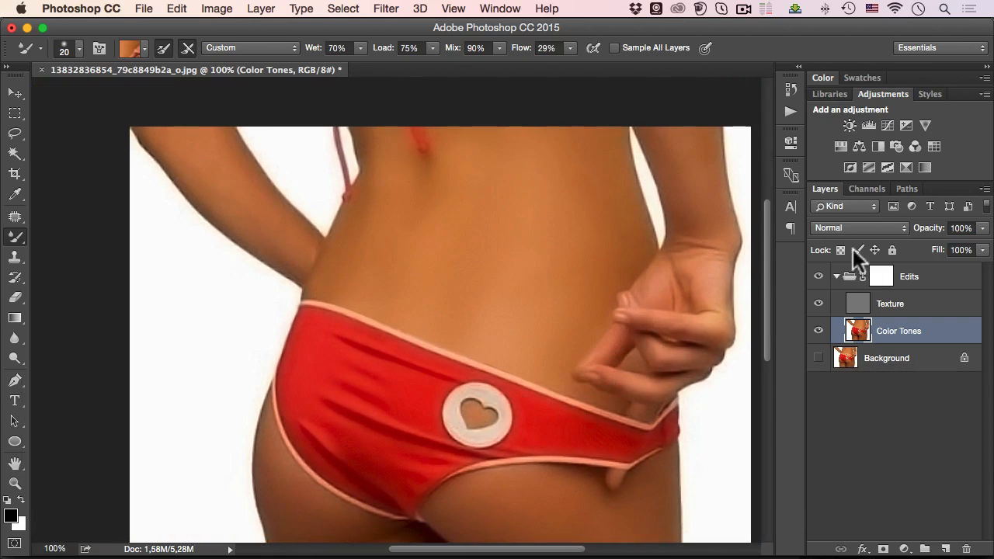
Step: Collapse the Edits group, show the Background layer, and compare the retouch with the original by toggling the group's visibility
click(835, 278)
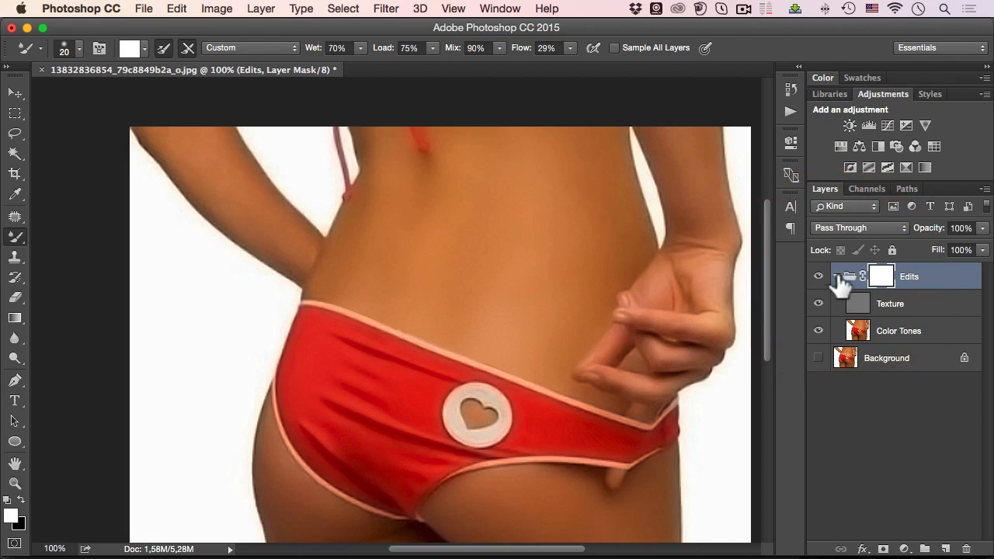
click(836, 276)
click(819, 277)
click(818, 277)
click(819, 304)
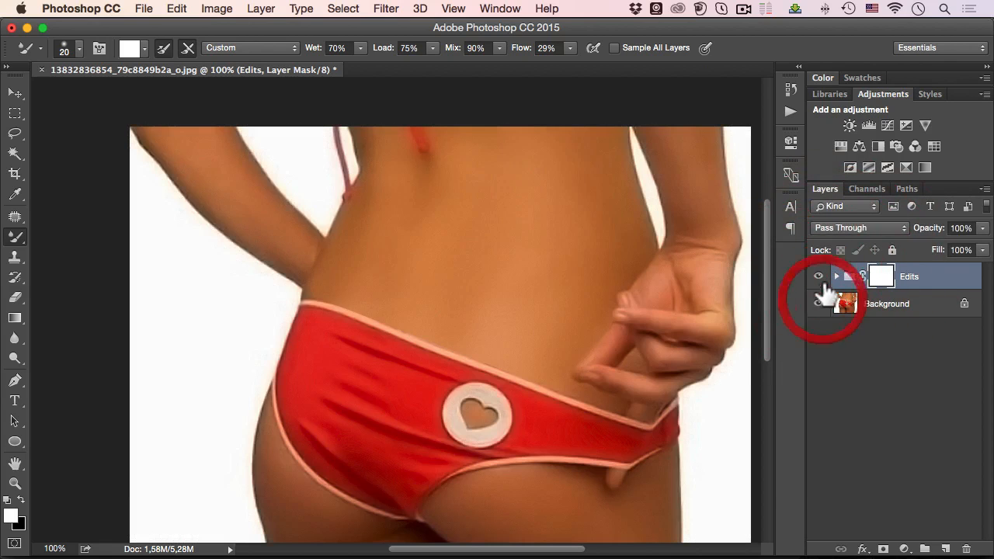
alt+click(544, 304)
click(819, 276)
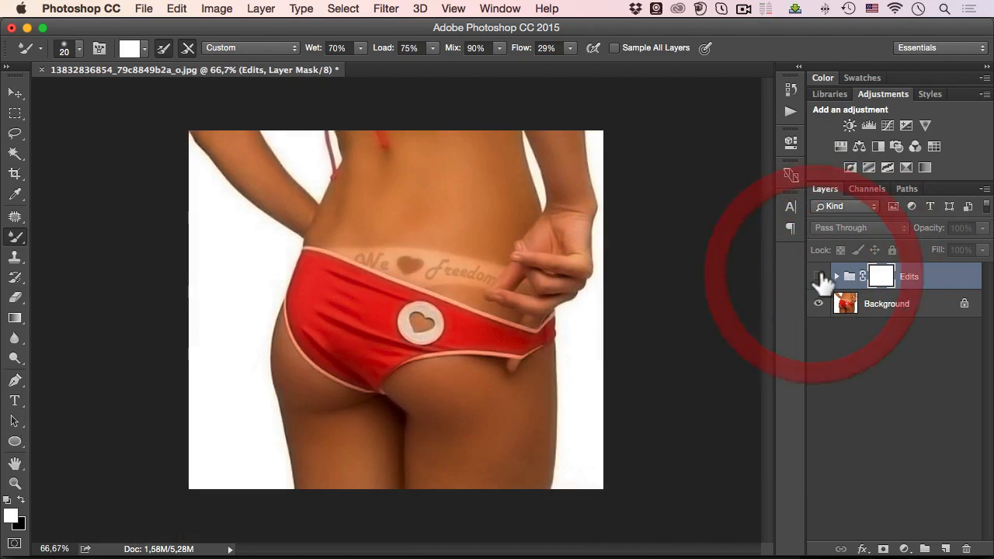
click(818, 277)
click(818, 276)
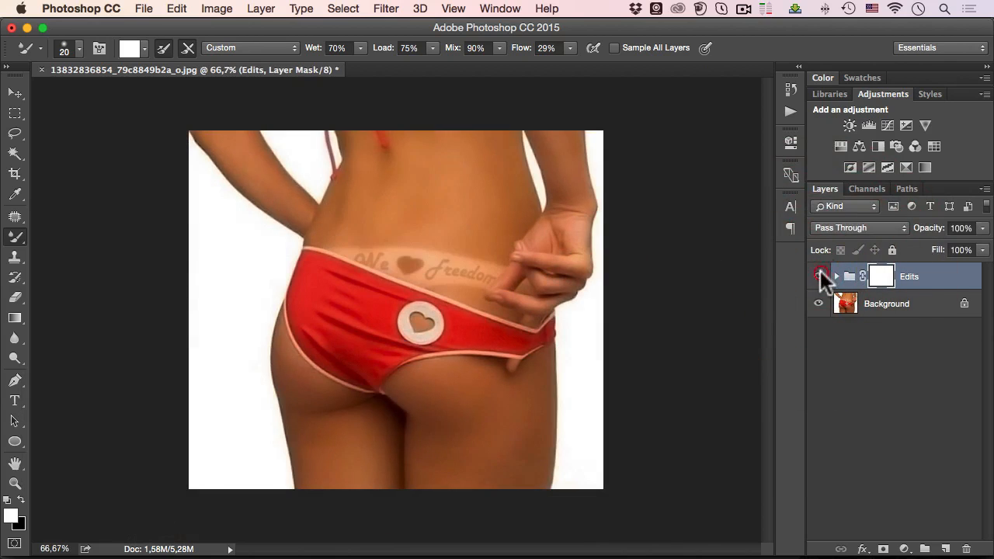
click(818, 277)
click(819, 276)
click(819, 277)
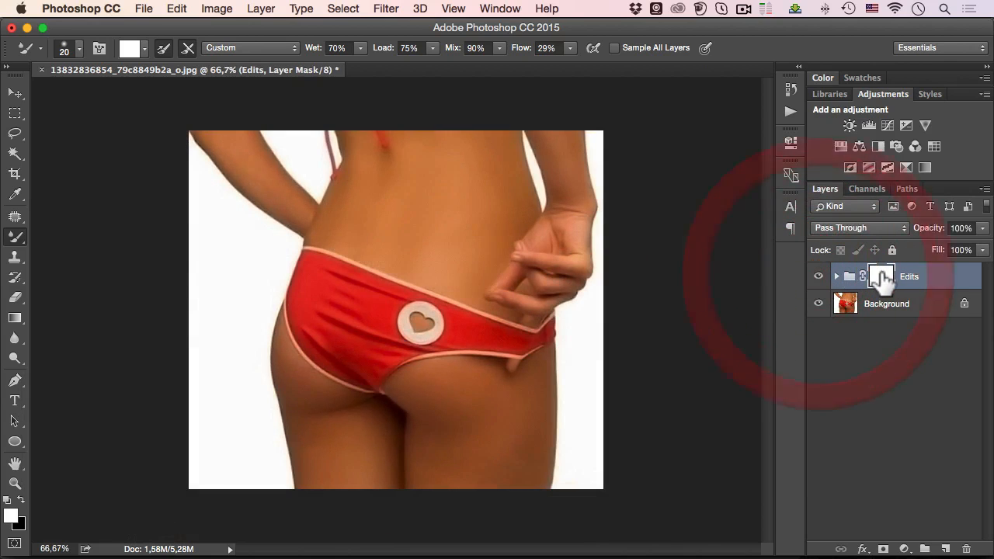
Step: Paint black on the Edits group's layer mask across the upper back and arms with a 175 px Brush at 45% opacity
click(881, 277)
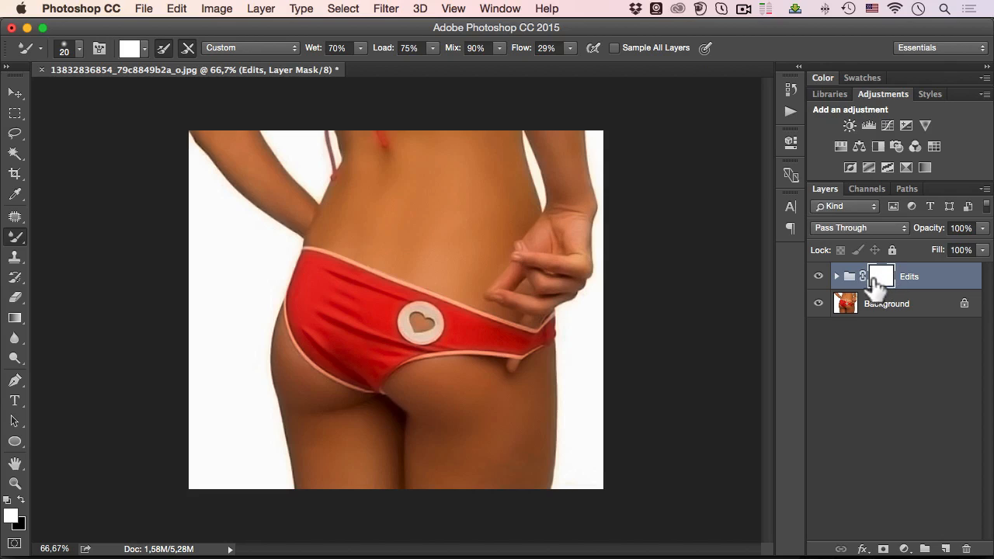
click(16, 239)
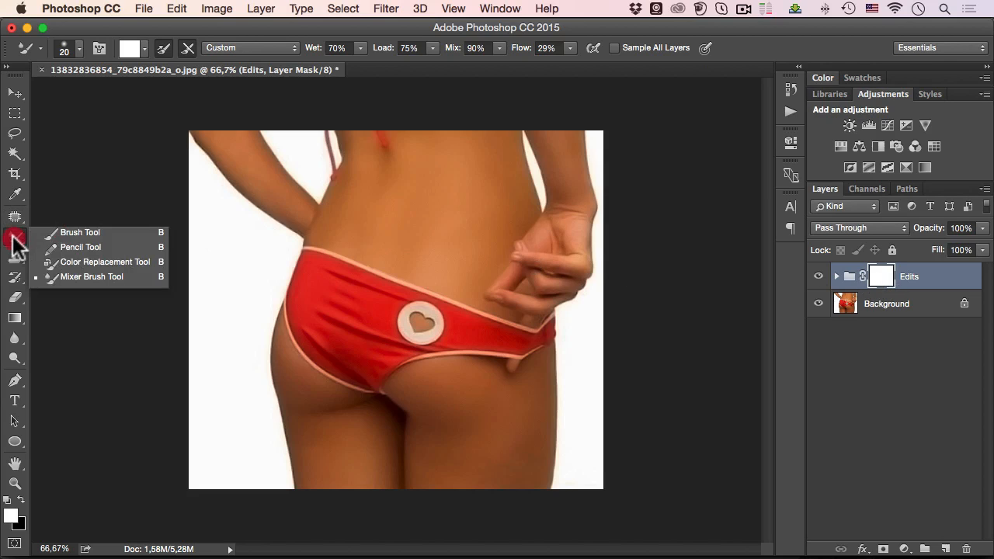
click(74, 227)
key(bracketright)
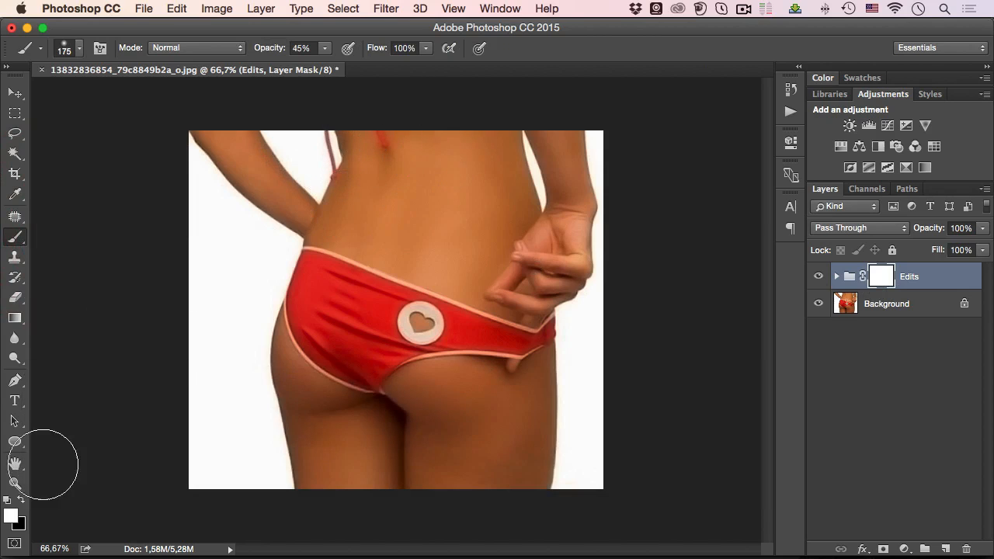
click(22, 500)
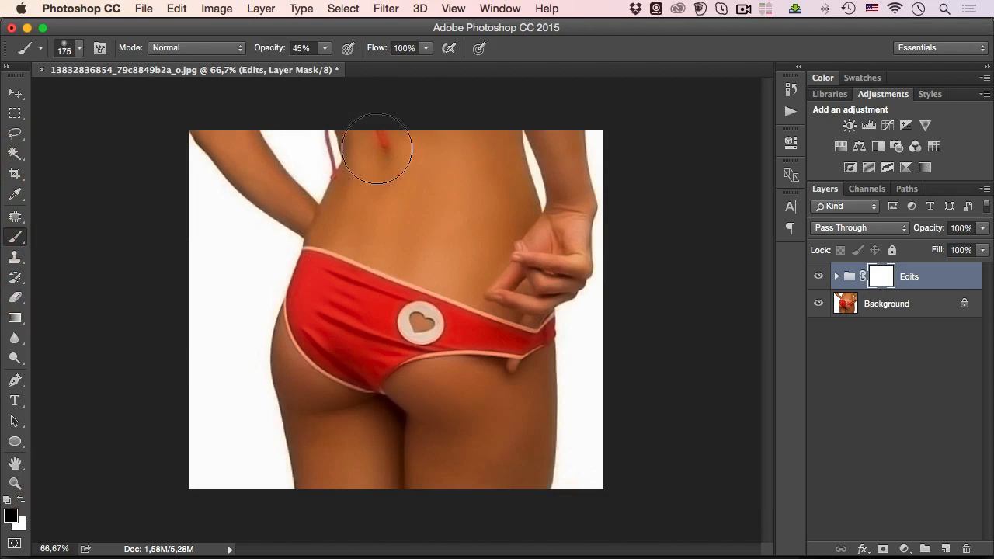
drag(535, 129, 530, 145)
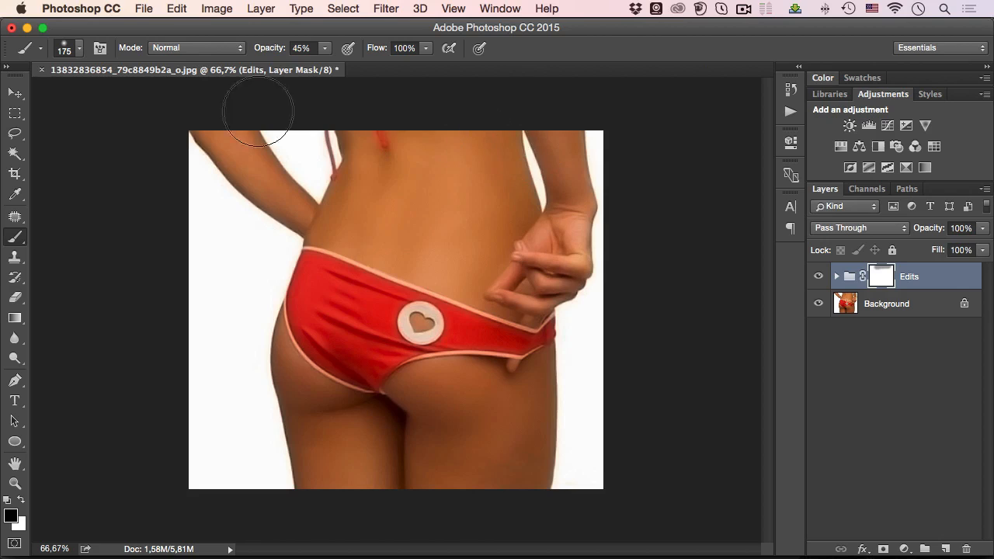
Step: Raise the brush opacity to 100% and paint black over the arm and back on the Edits mask, undoing the last stroke
click(303, 47)
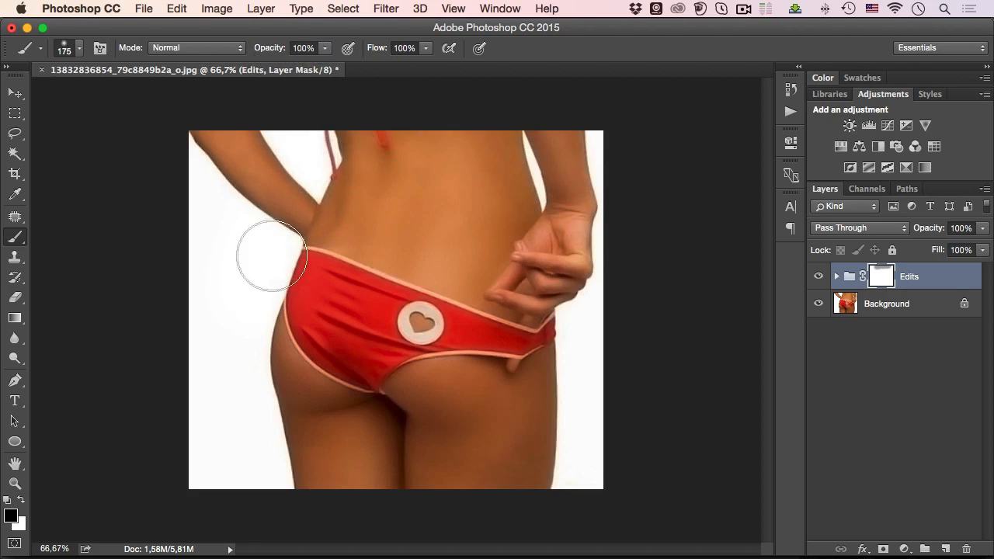
mouse_move(248, 246)
mouse_down()
mouse_move(346, 253)
mouse_move(483, 325)
mouse_up()
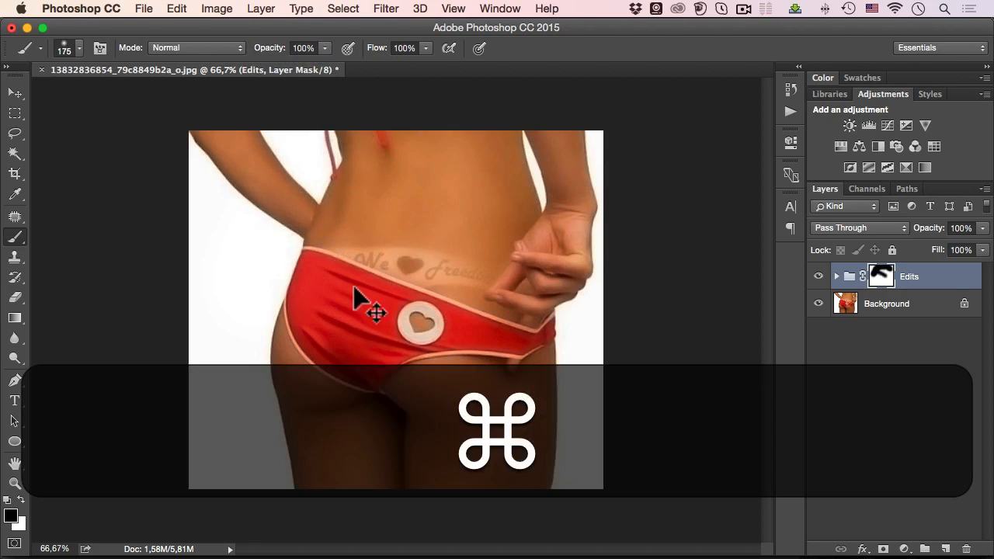
key(super+z)
Step: Paint white with an 80 px brush on the Edits mask above the waistband, switch back to black and undo the last stroke
key(x)
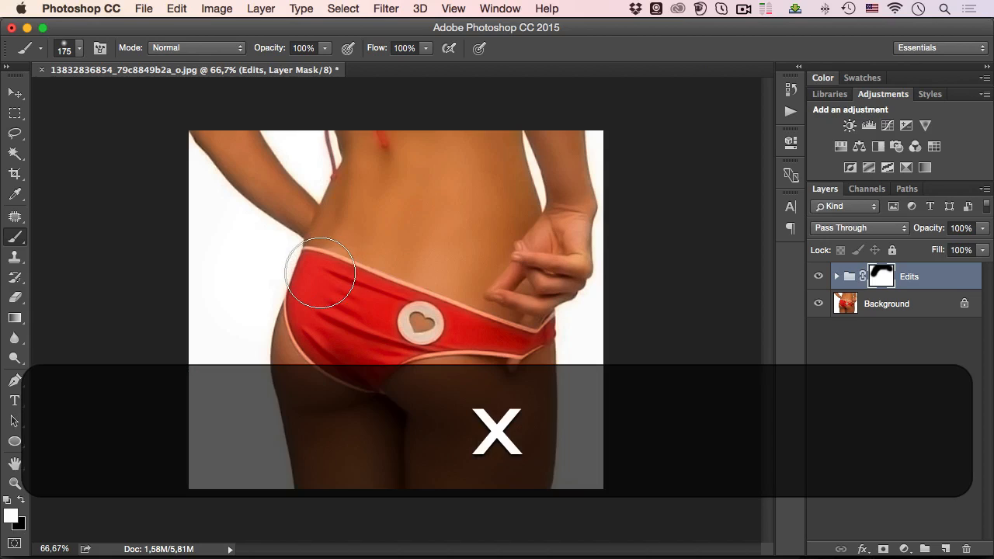
key([)
key([)
key([)
key([)
key([)
mouse_move(333, 252)
mouse_down()
mouse_move(340, 260)
mouse_move(459, 235)
mouse_move(427, 259)
mouse_up()
key(x)
key(super+z)
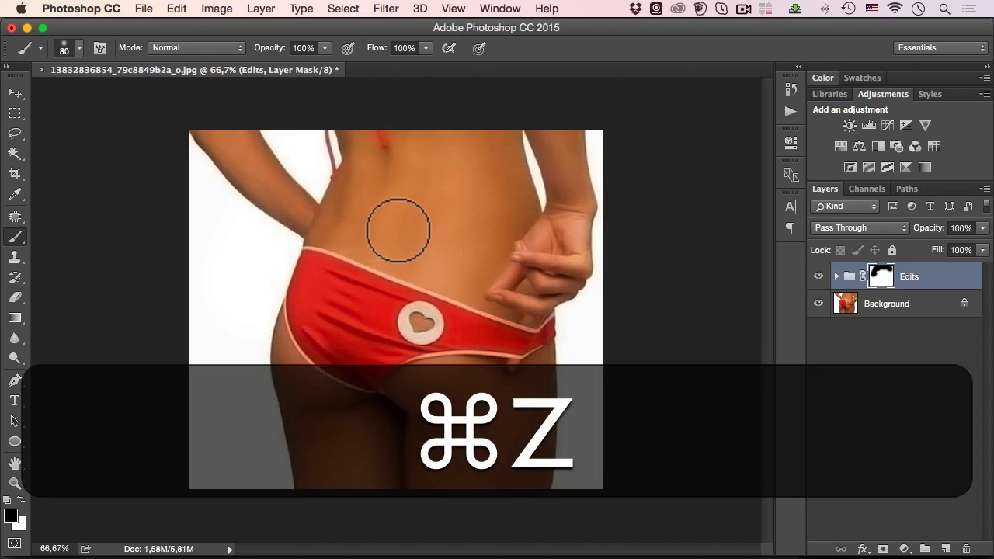
key(])
key(])
key(])
drag(422, 215, 444, 226)
key(super+z)
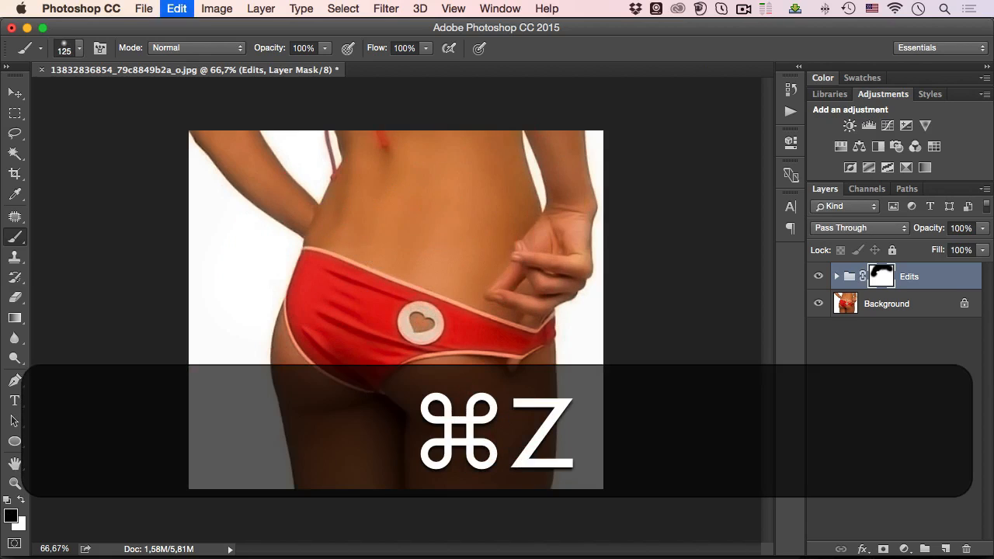
key(bracketleft)
key(bracketleft)
key(bracketleft)
Step: Paint black on the Edits mask over the middle of the back and around the hand near the waistband with the 80 px brush
mouse_move(381, 203)
mouse_down()
mouse_move(350, 213)
mouse_move(429, 212)
mouse_move(537, 242)
mouse_up()
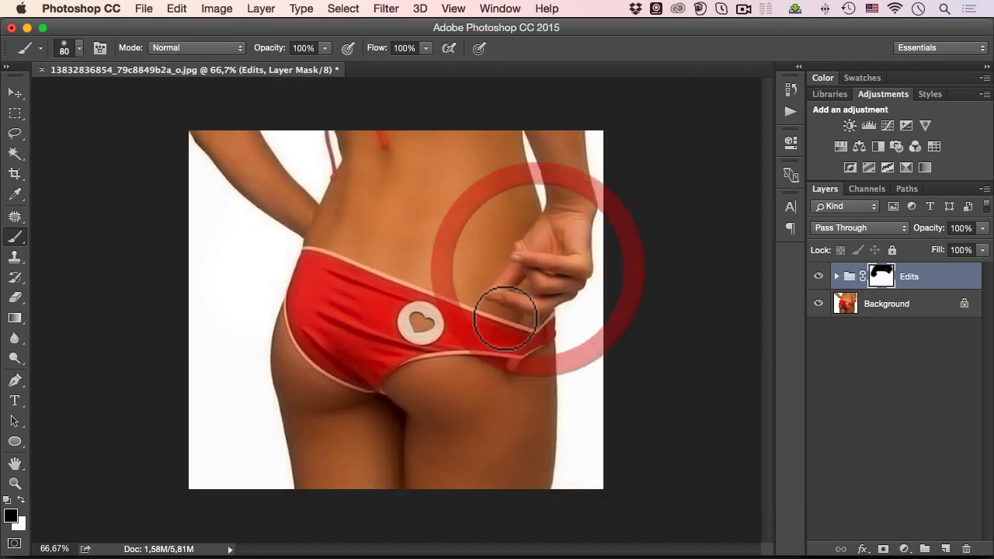
mouse_move(497, 321)
mouse_down()
mouse_move(516, 323)
mouse_move(506, 336)
mouse_up()
click(506, 323)
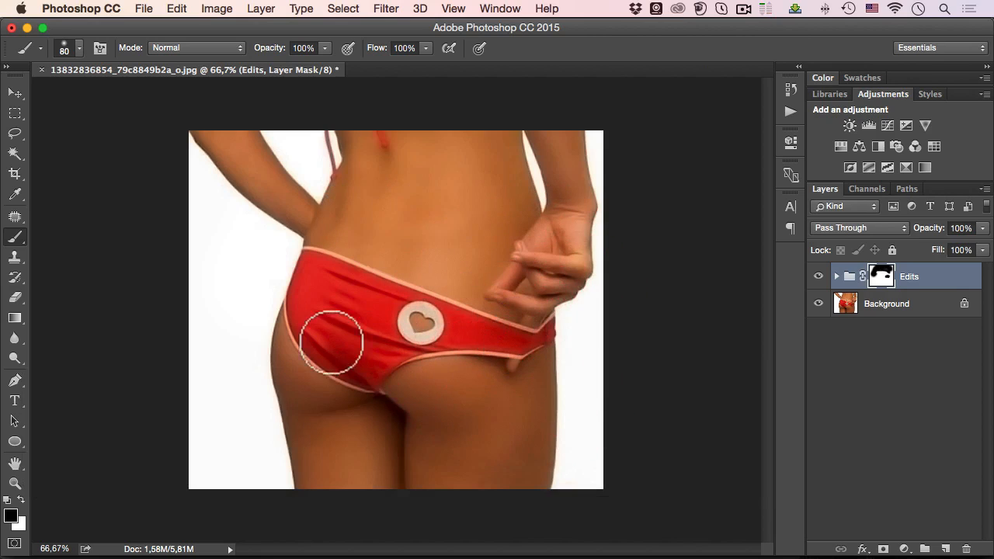
Step: Compare the whole retouched photo with the original by toggling the Edits group's visibility
key(space)
alt+click(387, 330)
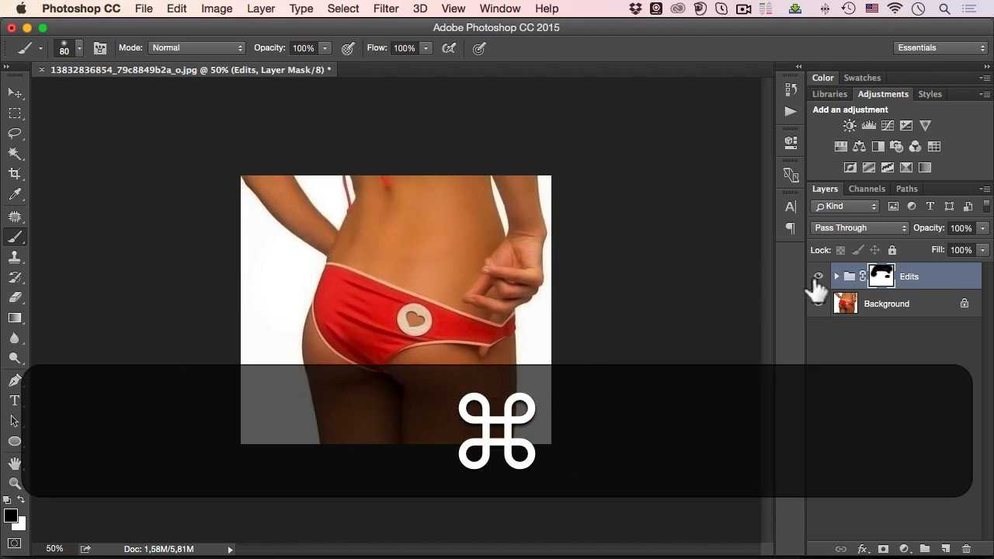
click(818, 278)
click(819, 277)
click(819, 277)
click(819, 277)
click(820, 277)
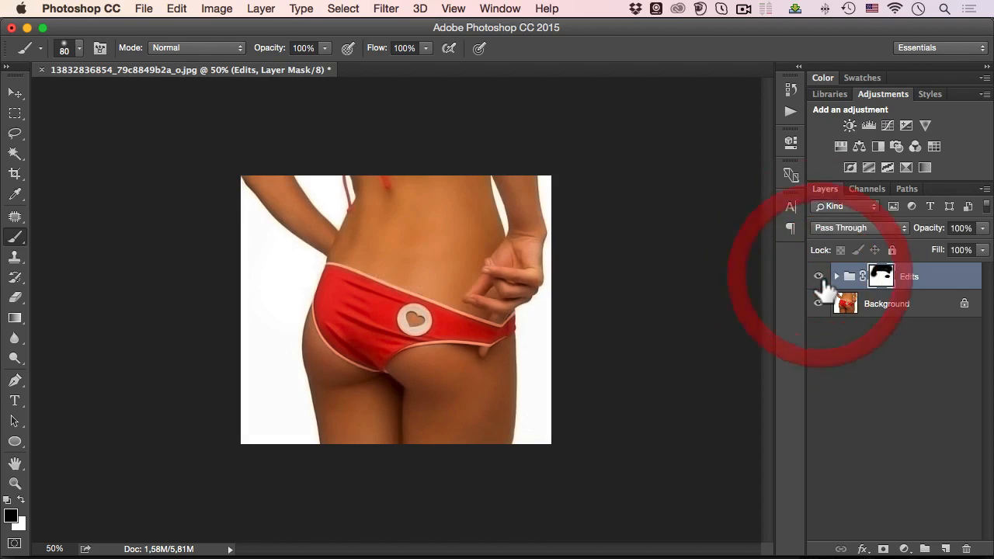
click(819, 277)
click(819, 277)
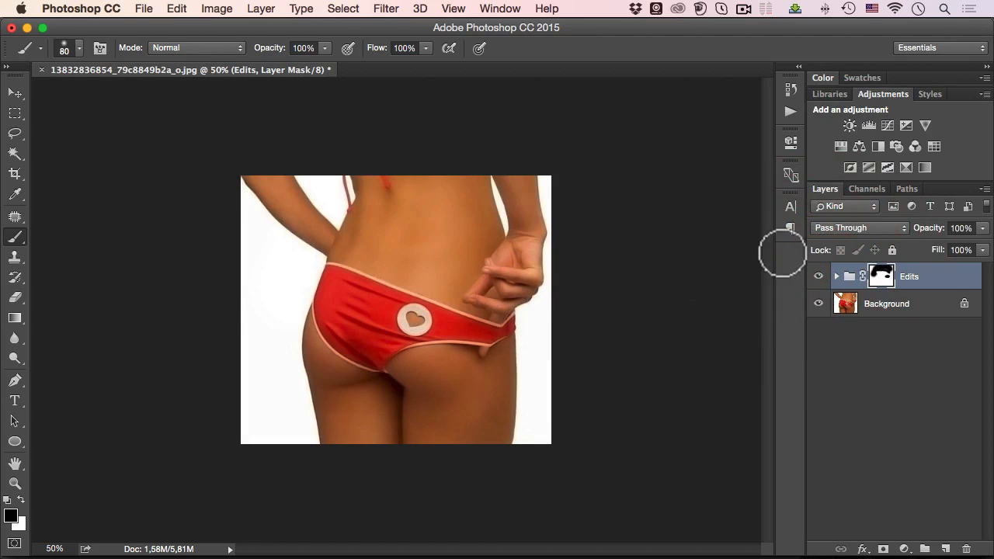
Step: Look over the recorded retouching actions in the Evan Tuts Actions set
click(790, 111)
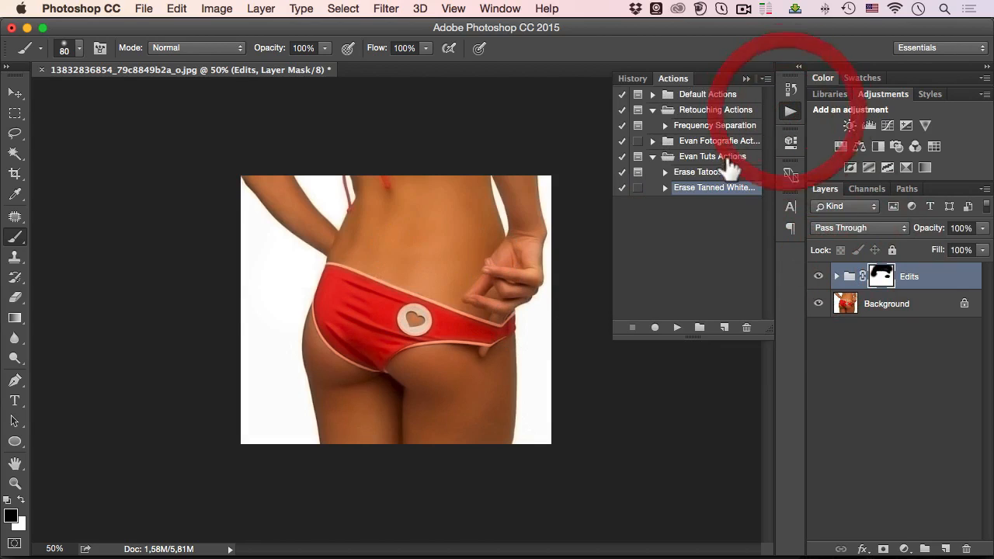
click(791, 111)
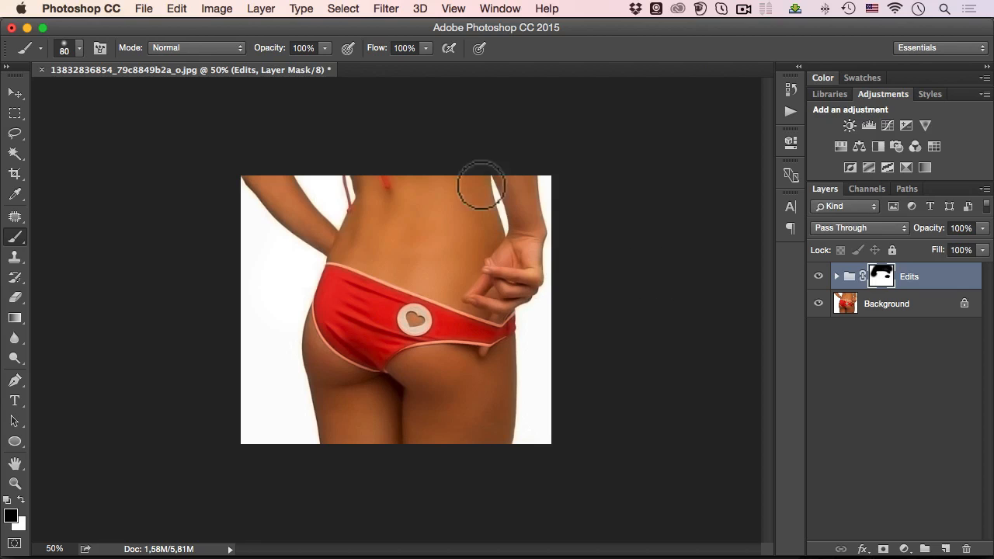
Step: Inspect the retouched skin above the waistband up close and compare it with the original by toggling the Edits group's visibility
super+click(444, 284)
super+click(442, 285)
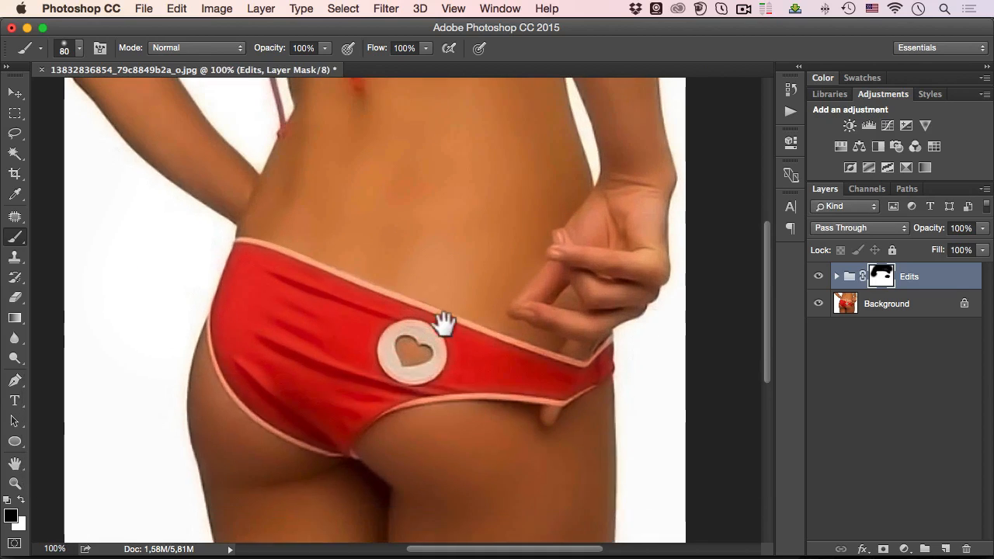
super+click(440, 312)
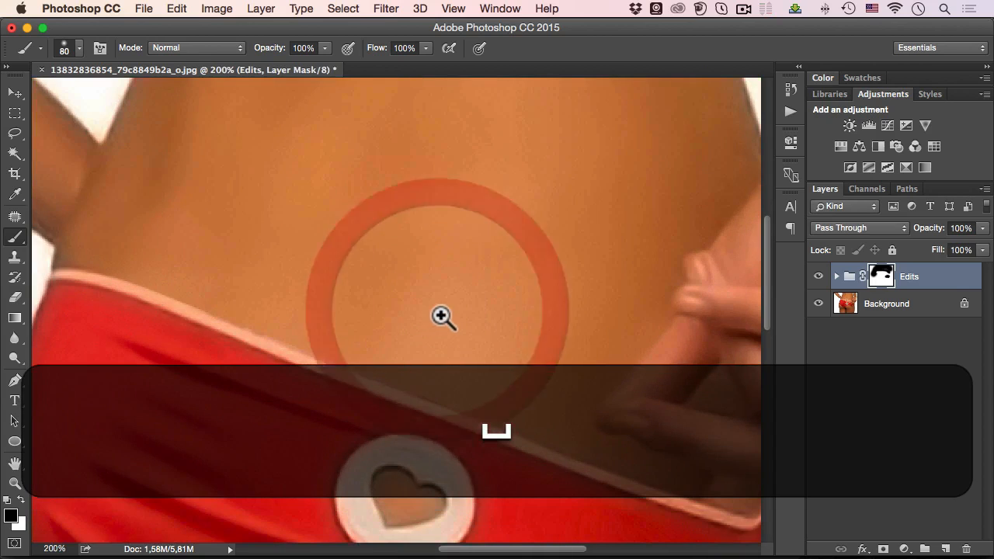
super+click(440, 313)
alt+click(440, 312)
alt+click(442, 299)
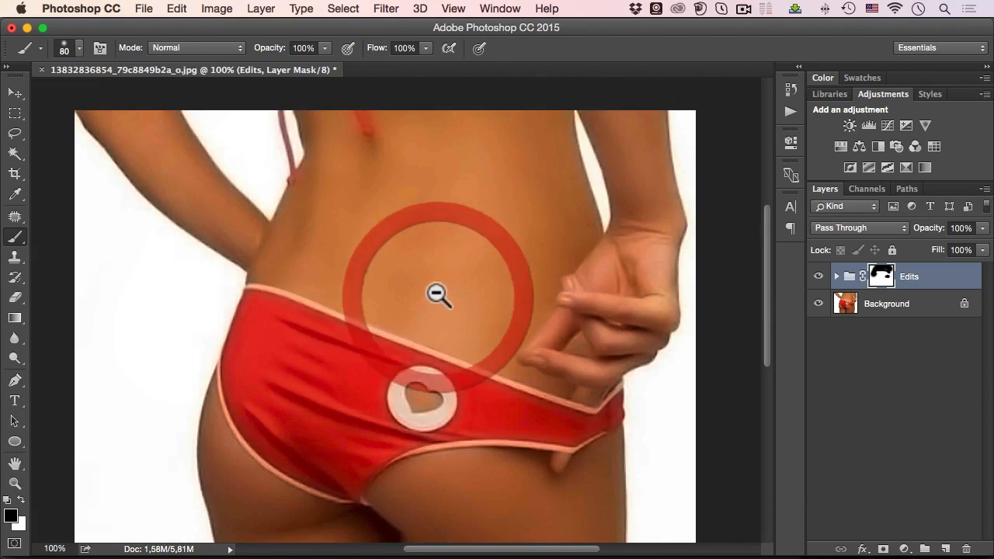
alt+click(443, 302)
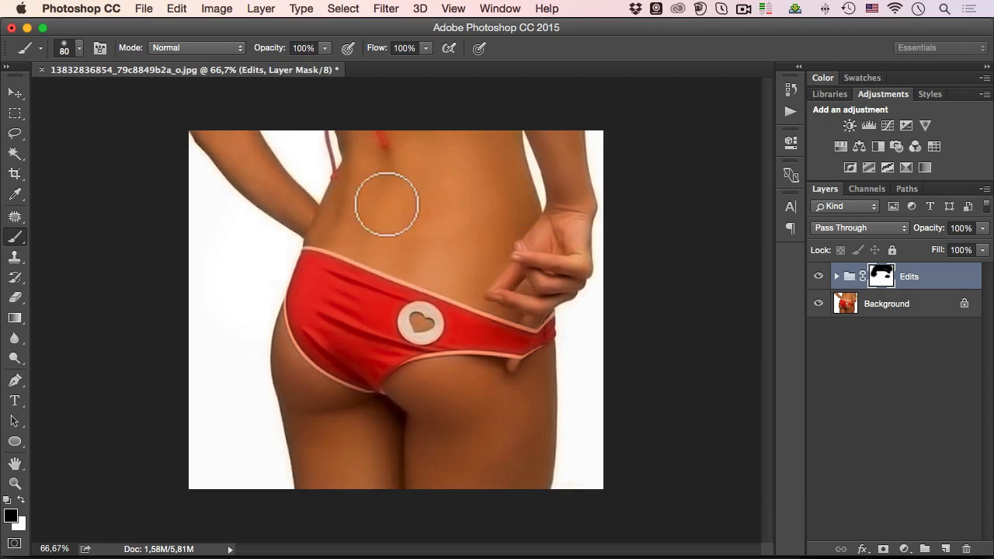
click(818, 277)
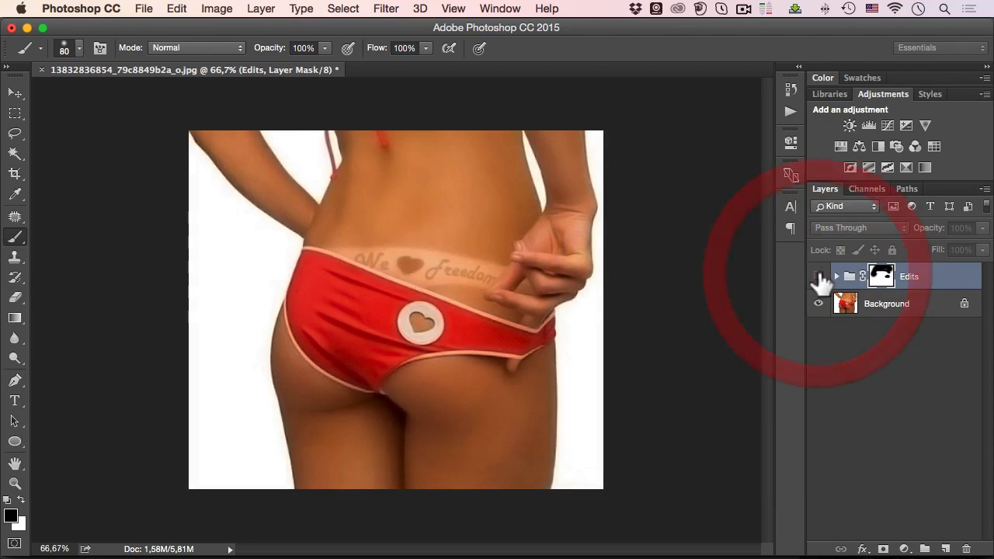
click(818, 276)
click(818, 277)
click(819, 276)
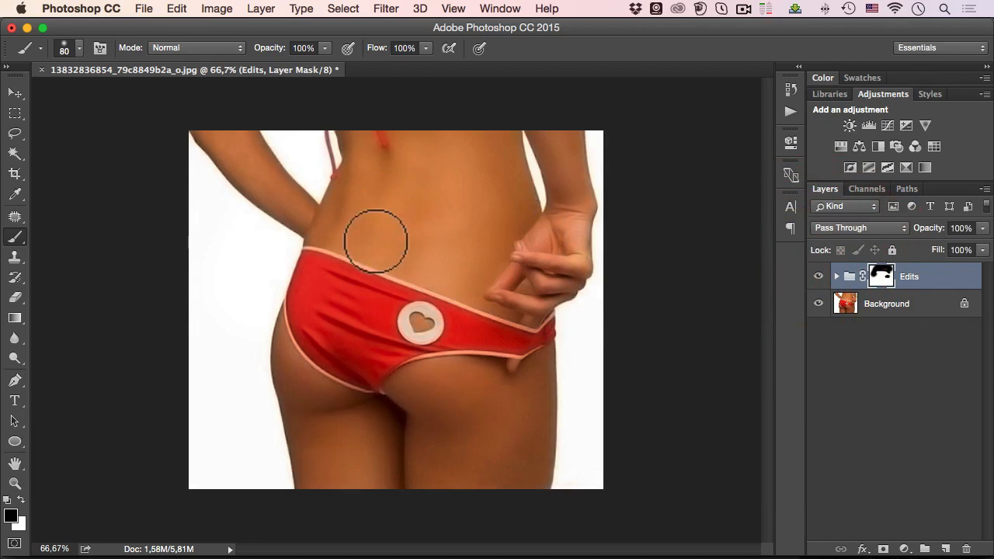